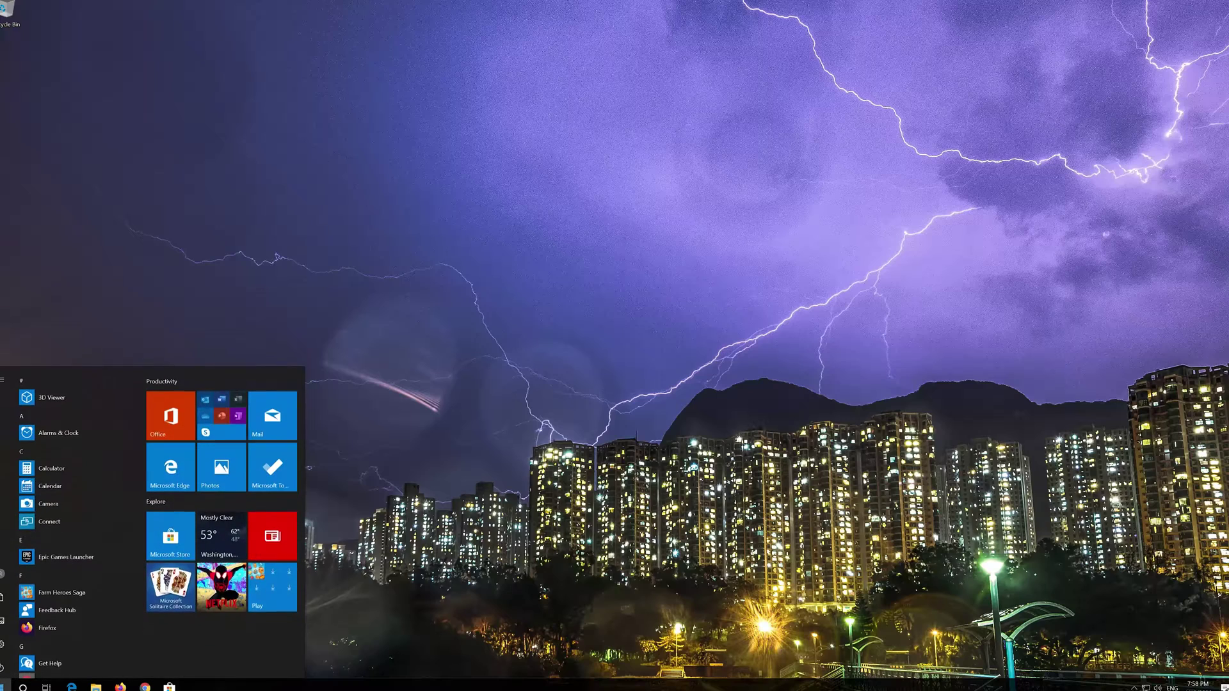
# Launch Windows Settings from the Start menu's left rail.
pyautogui.moveTo(16, 643)
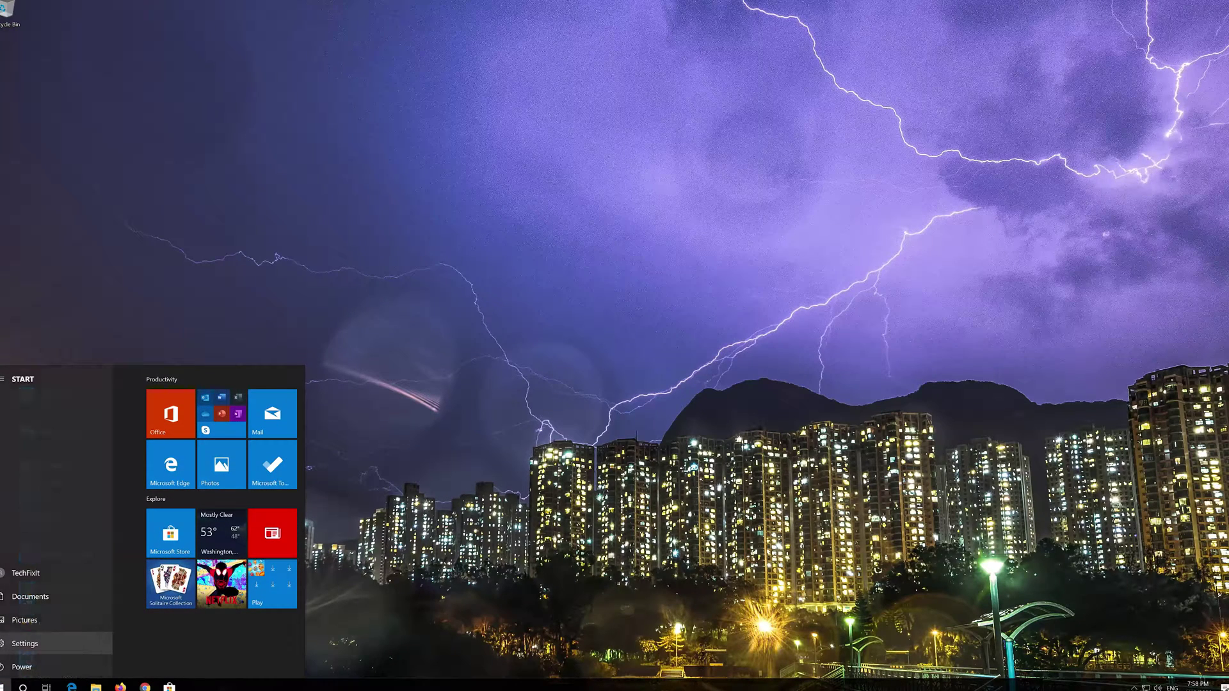
pyautogui.click(25, 644)
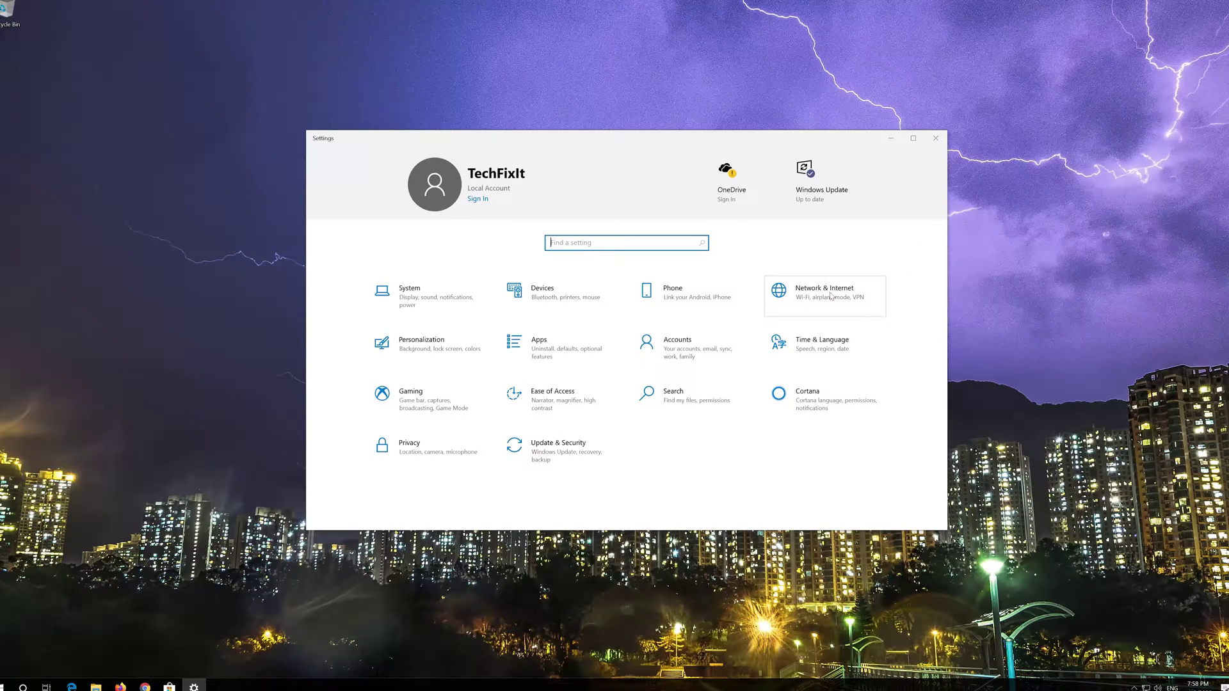
# Go to Network & Internet and scroll the Status page down to Network reset.
pyautogui.click(822, 298)
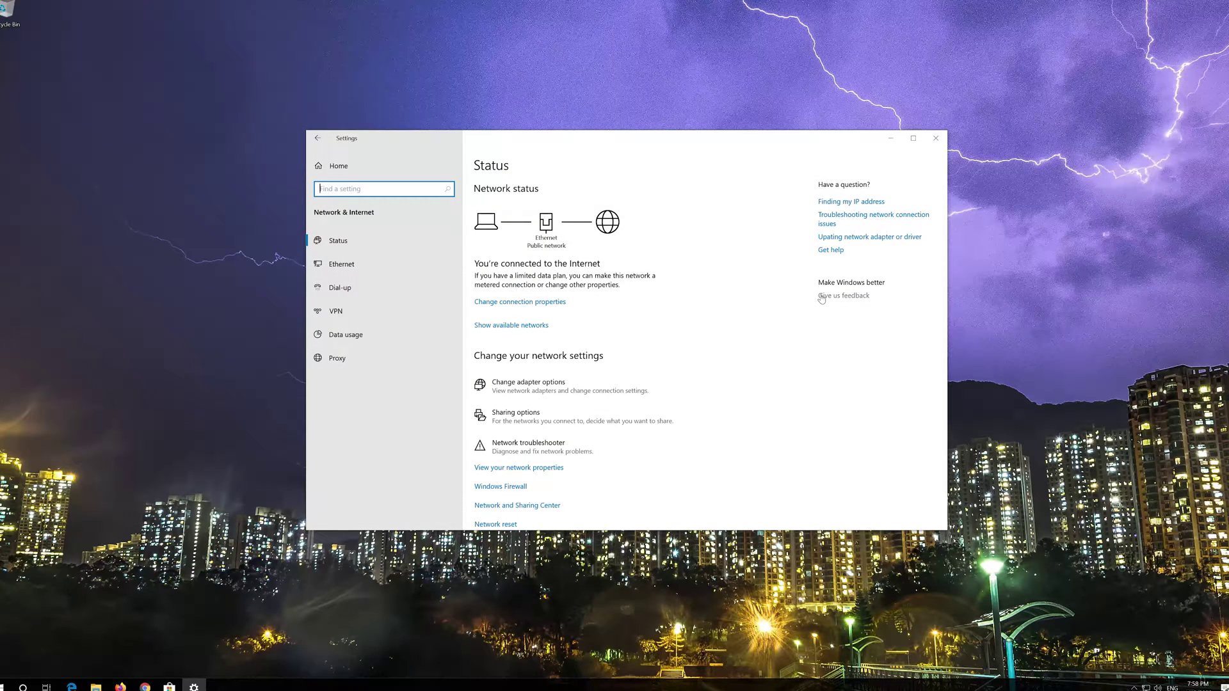
pyautogui.scroll(-1, 593, 346)
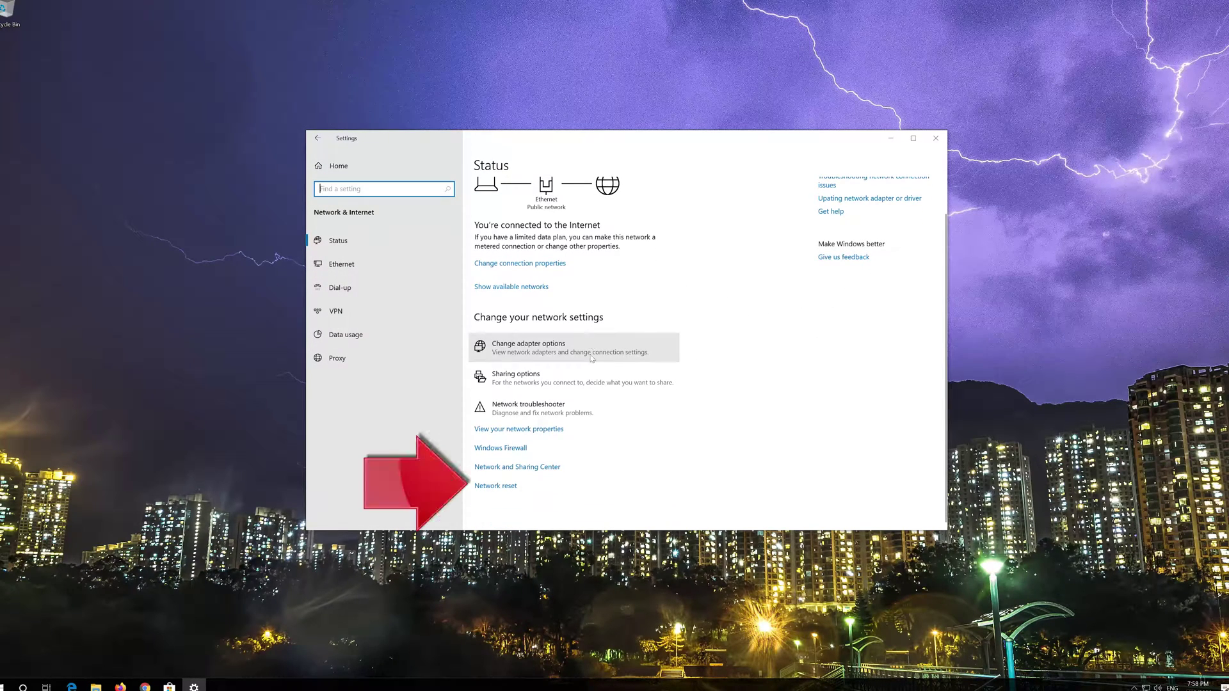
pyautogui.click(495, 487)
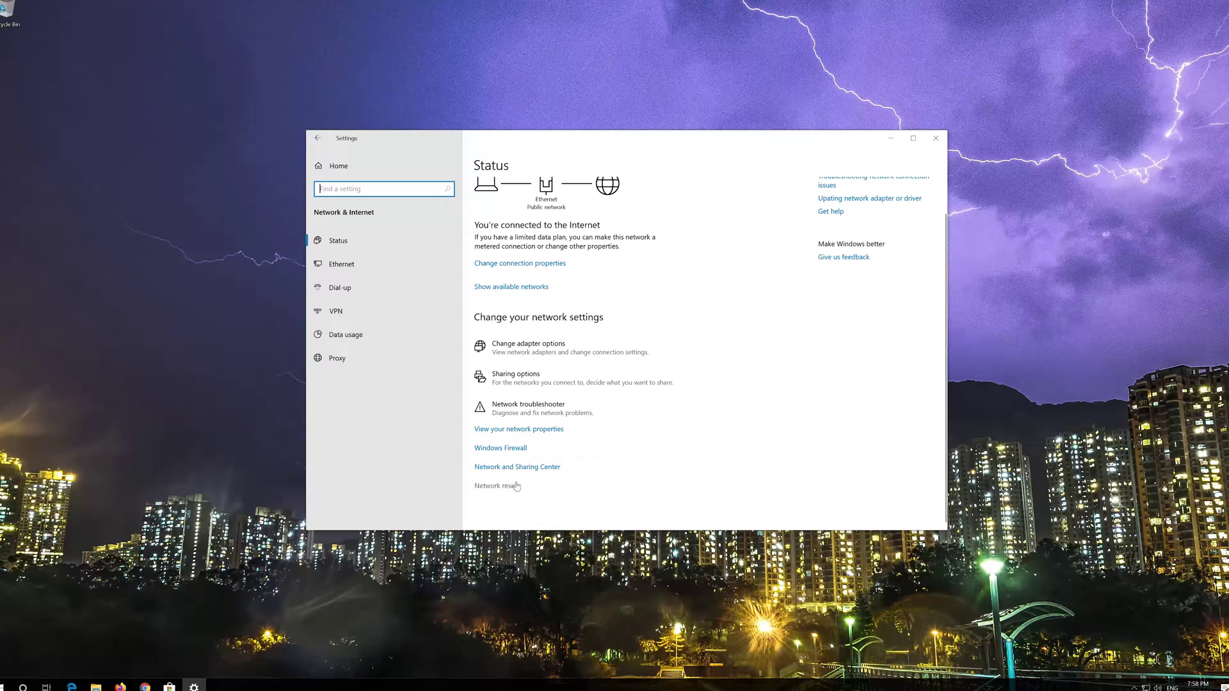
# Reset the network settings with Reset now, confirm with Yes, and dismiss the sign-out notice.
pyautogui.click(504, 487)
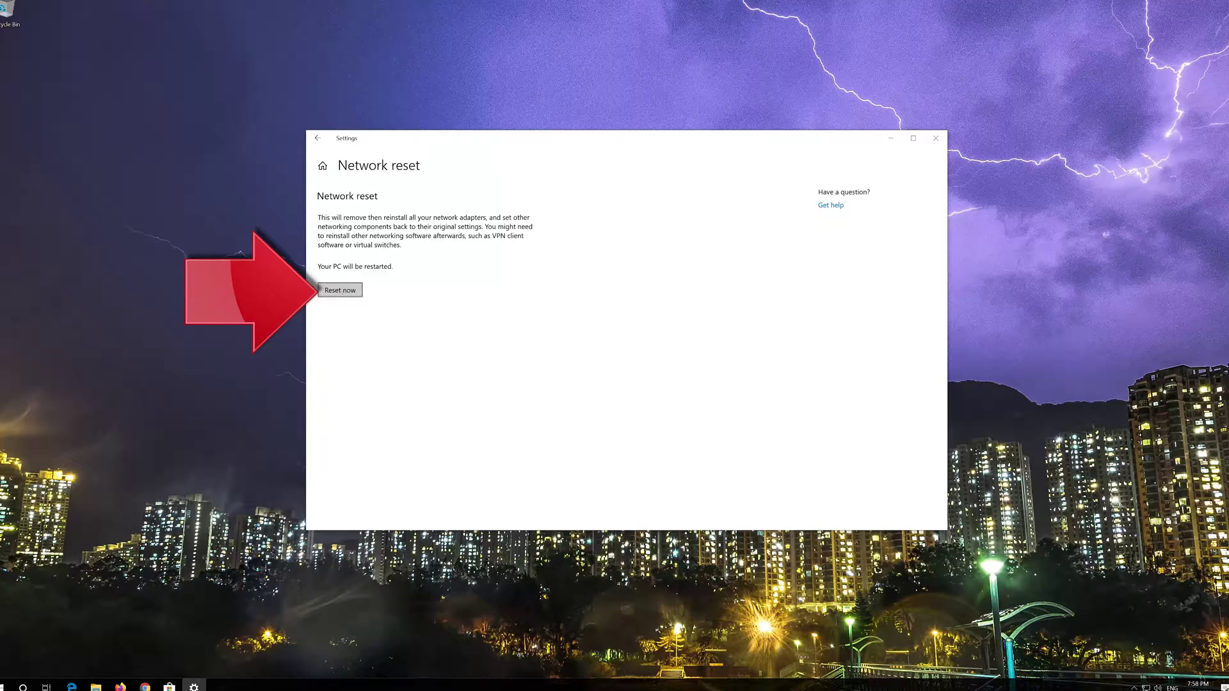
pyautogui.click(332, 293)
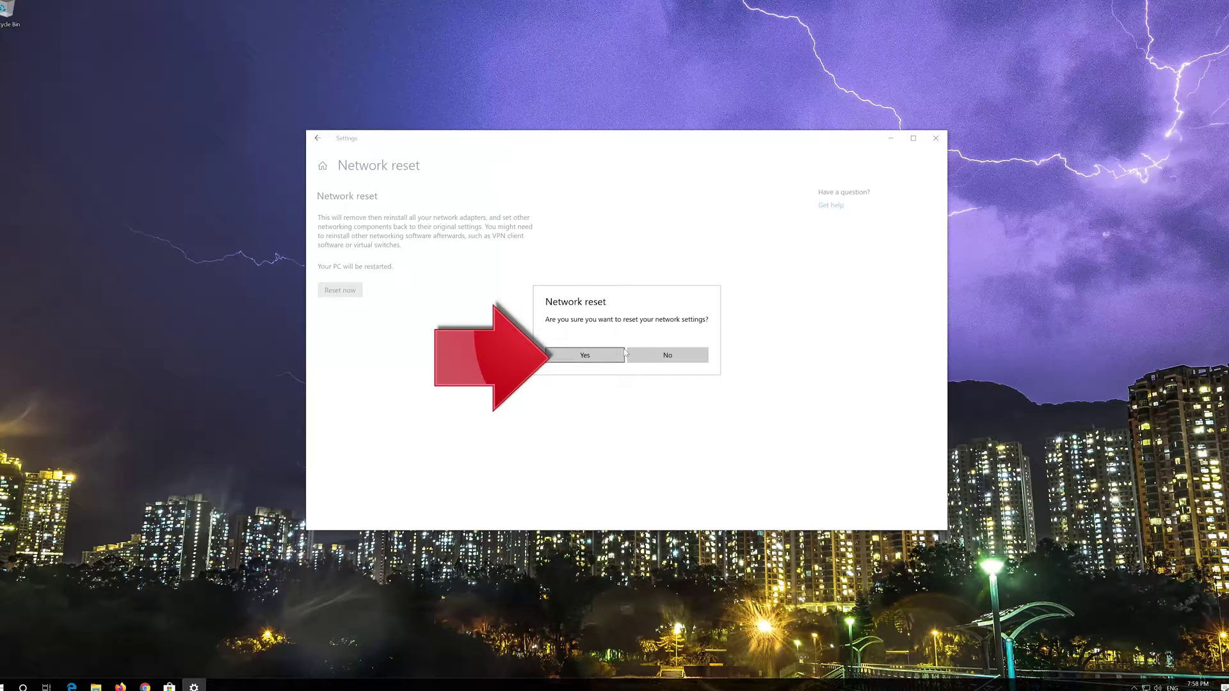
pyautogui.click(569, 360)
pyautogui.click(582, 356)
pyautogui.click(583, 358)
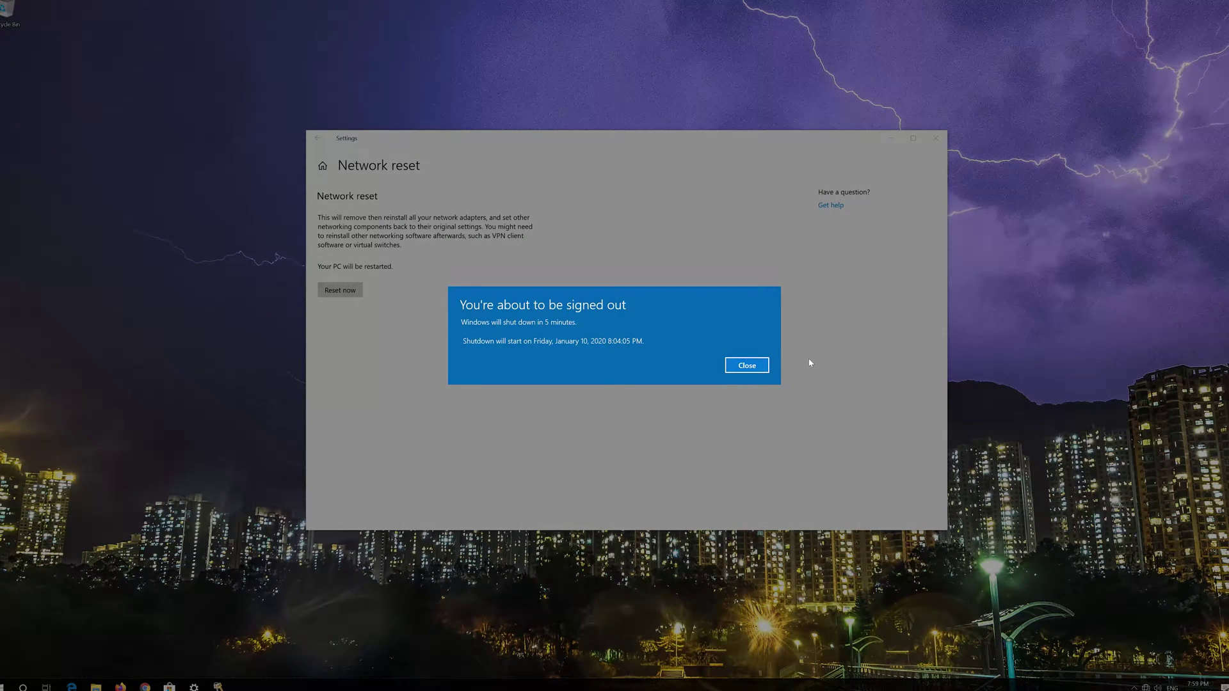
pyautogui.click(765, 367)
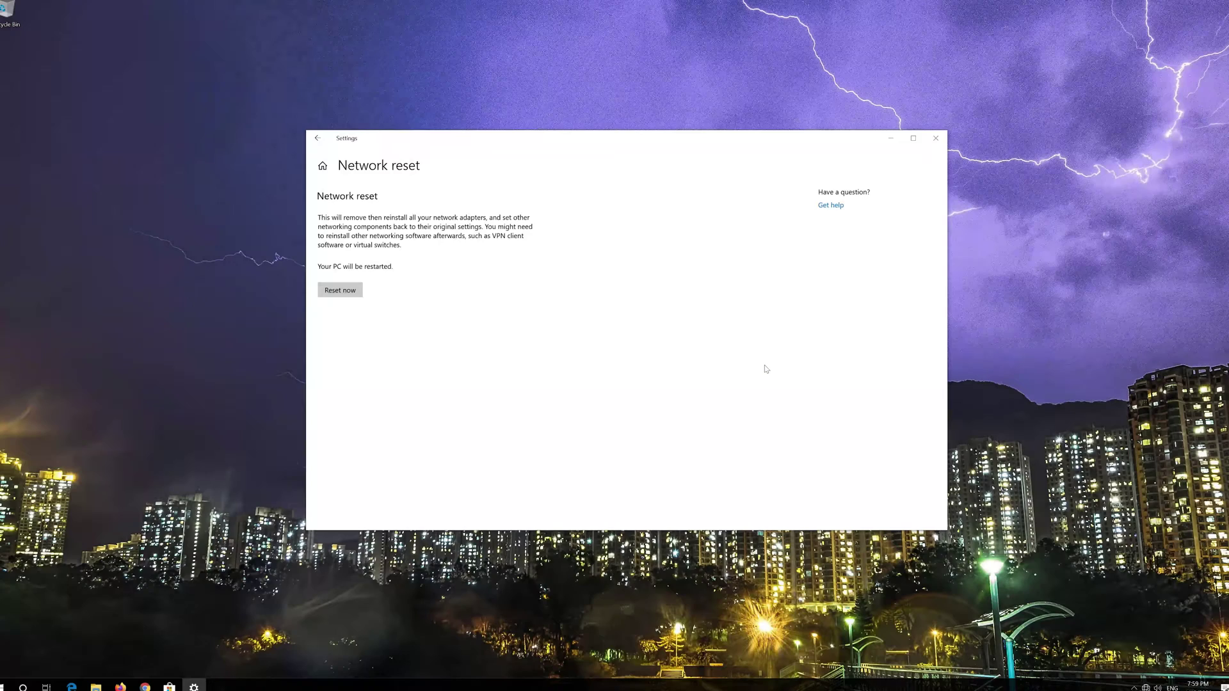
# Close Settings, restart the PC, and make it discoverable on the network after reboot.
pyautogui.click(938, 141)
pyautogui.click(7, 685)
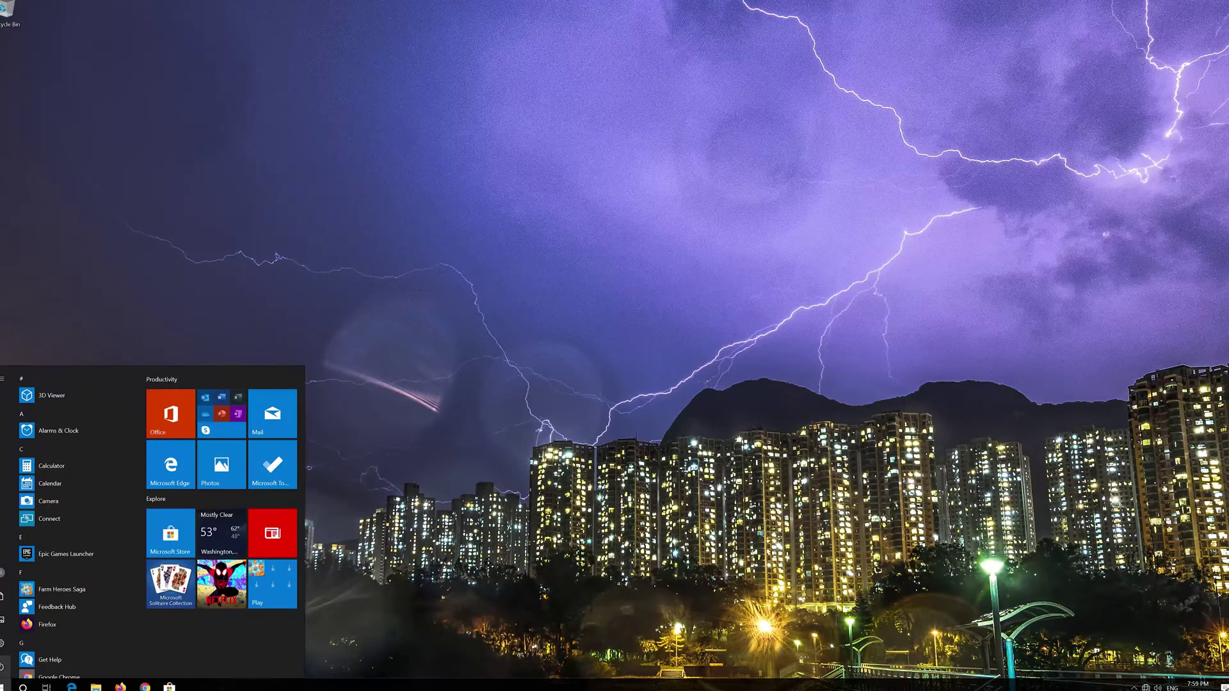
pyautogui.moveTo(2, 660)
pyautogui.click(3, 665)
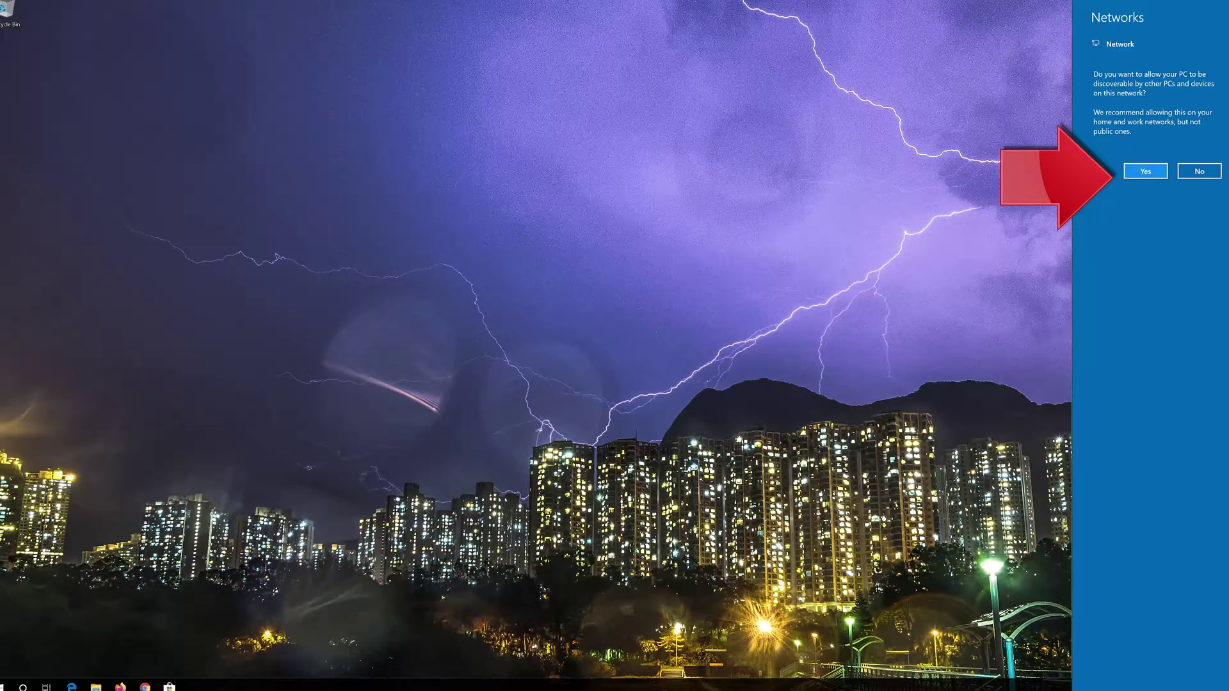
pyautogui.click(1143, 176)
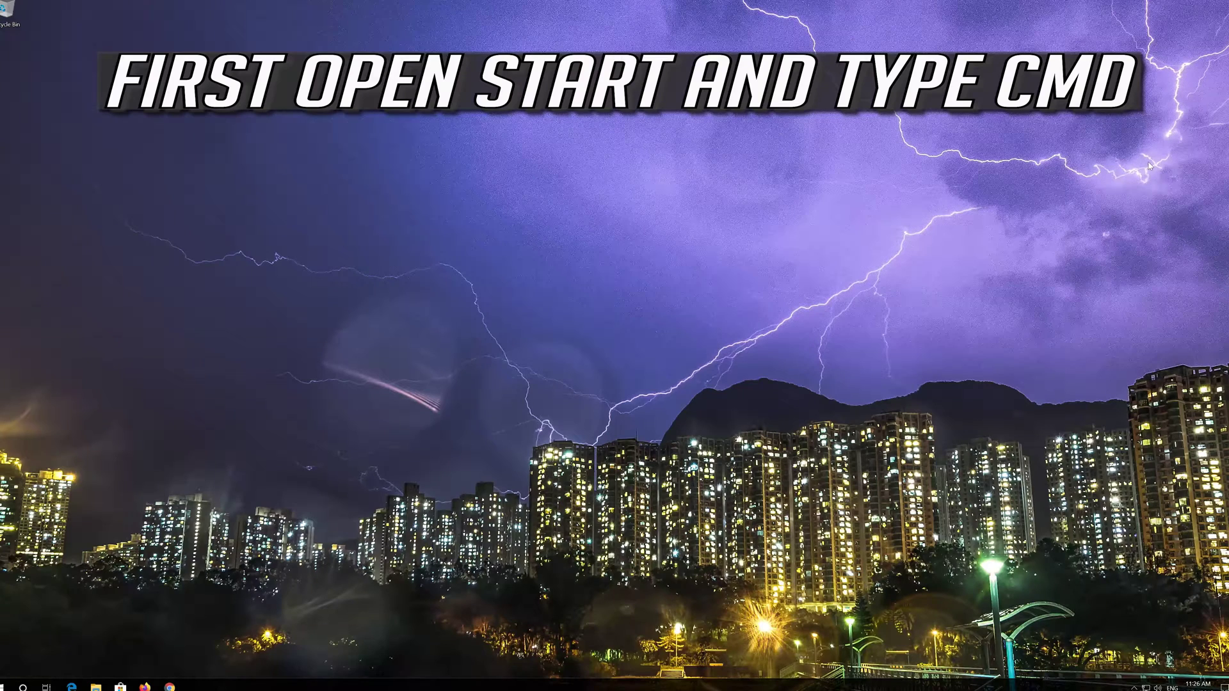
# Search for 'cmd' and run Command Prompt as administrator.
pyautogui.press('super')
pyautogui.write('cmd')
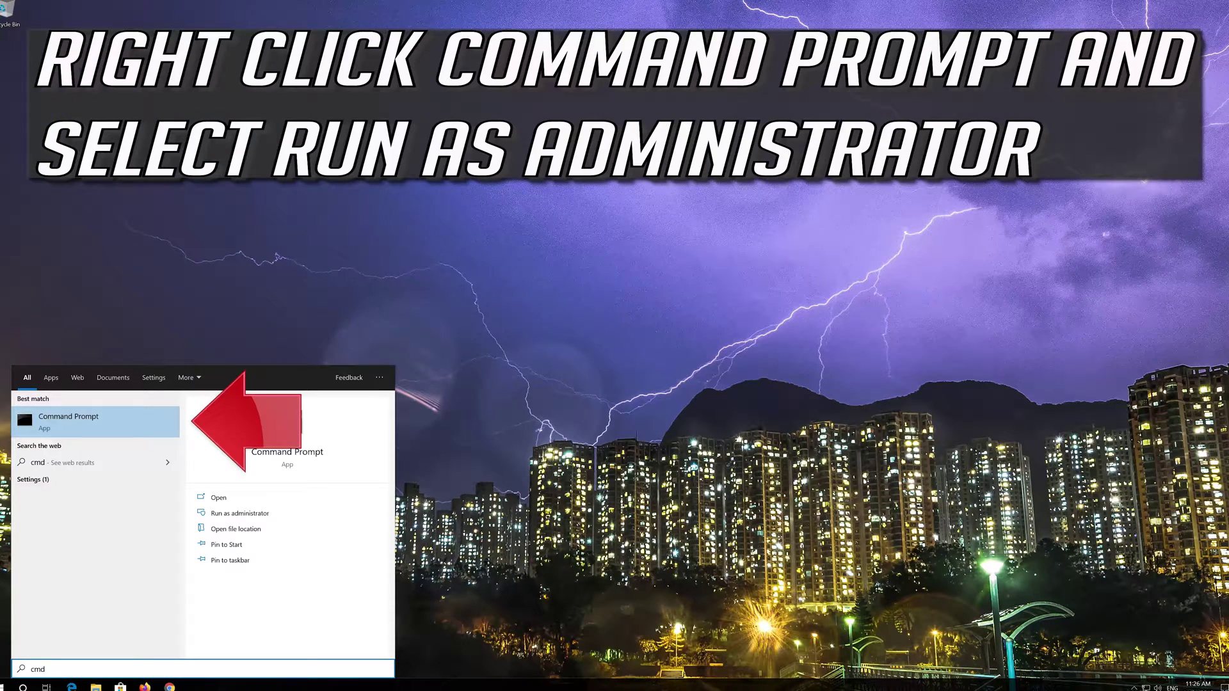
pyautogui.rightClick(114, 428)
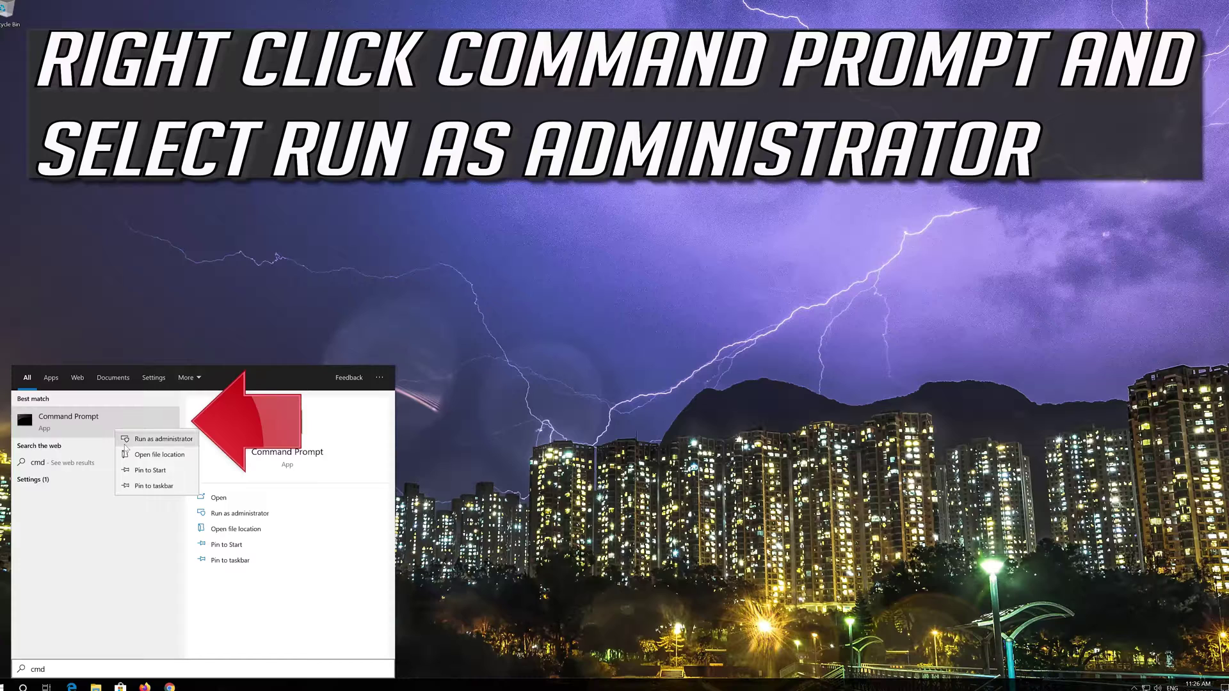
pyautogui.click(187, 439)
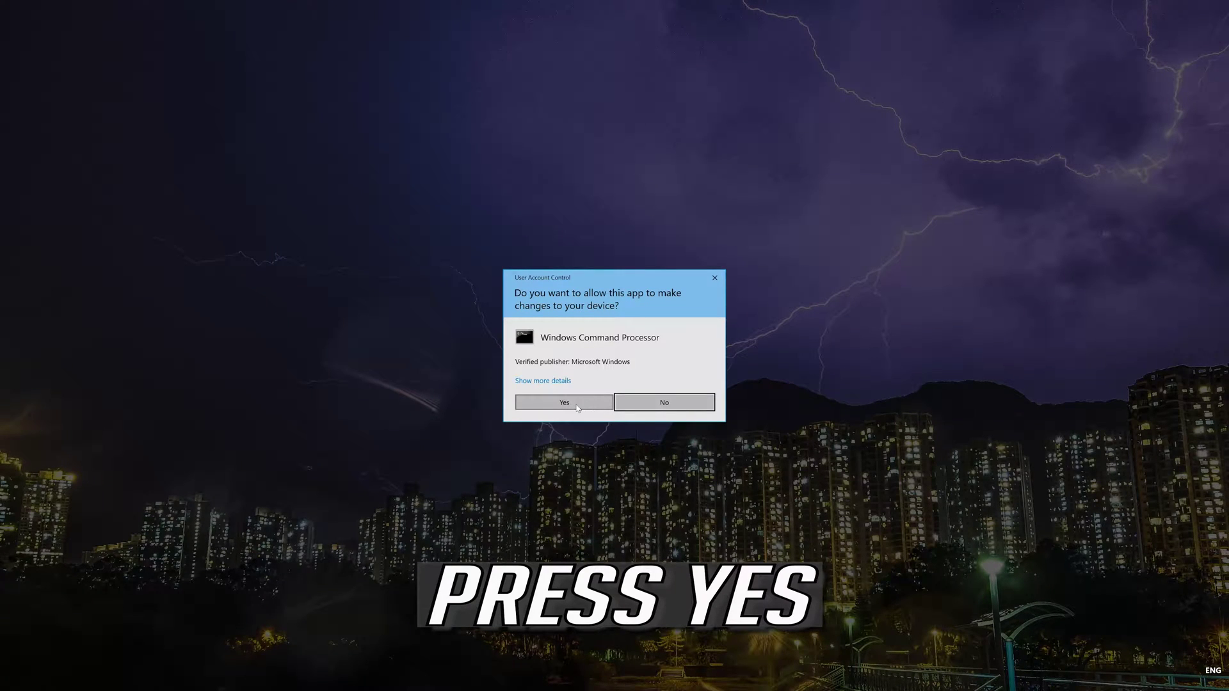
# Approve the UAC prompt, then move and enlarge the administrator console window.
pyautogui.click(573, 407)
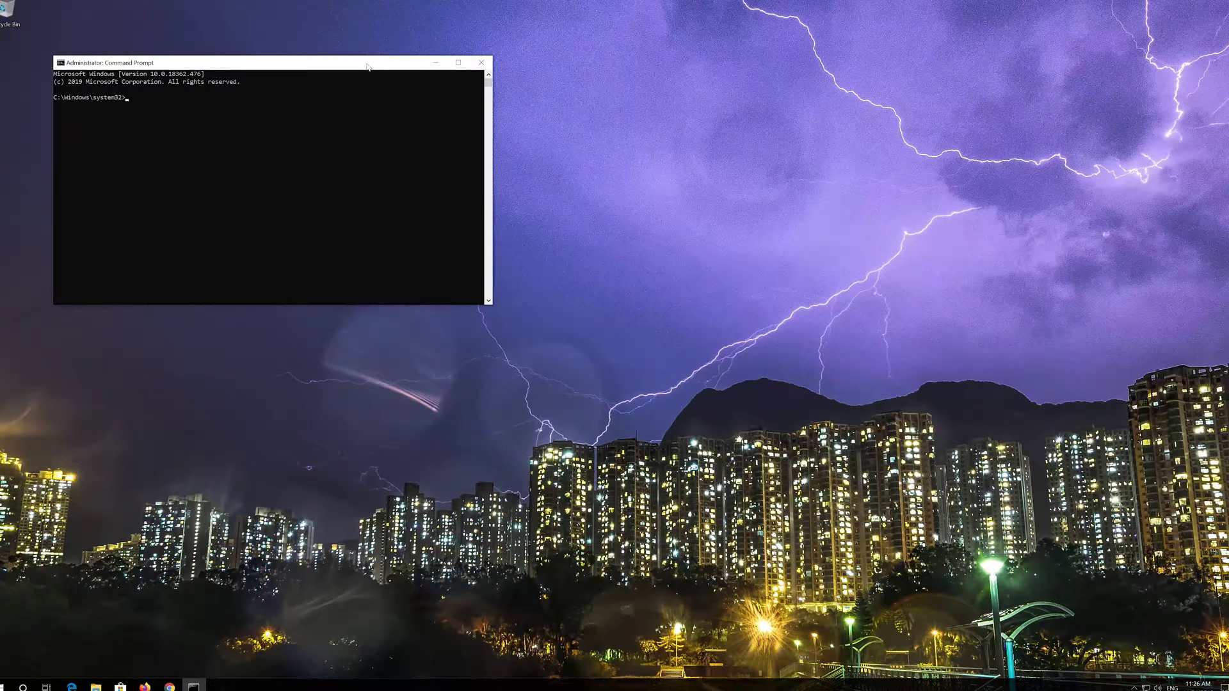
pyautogui.moveTo(366, 65); pyautogui.dragTo(656, 198)
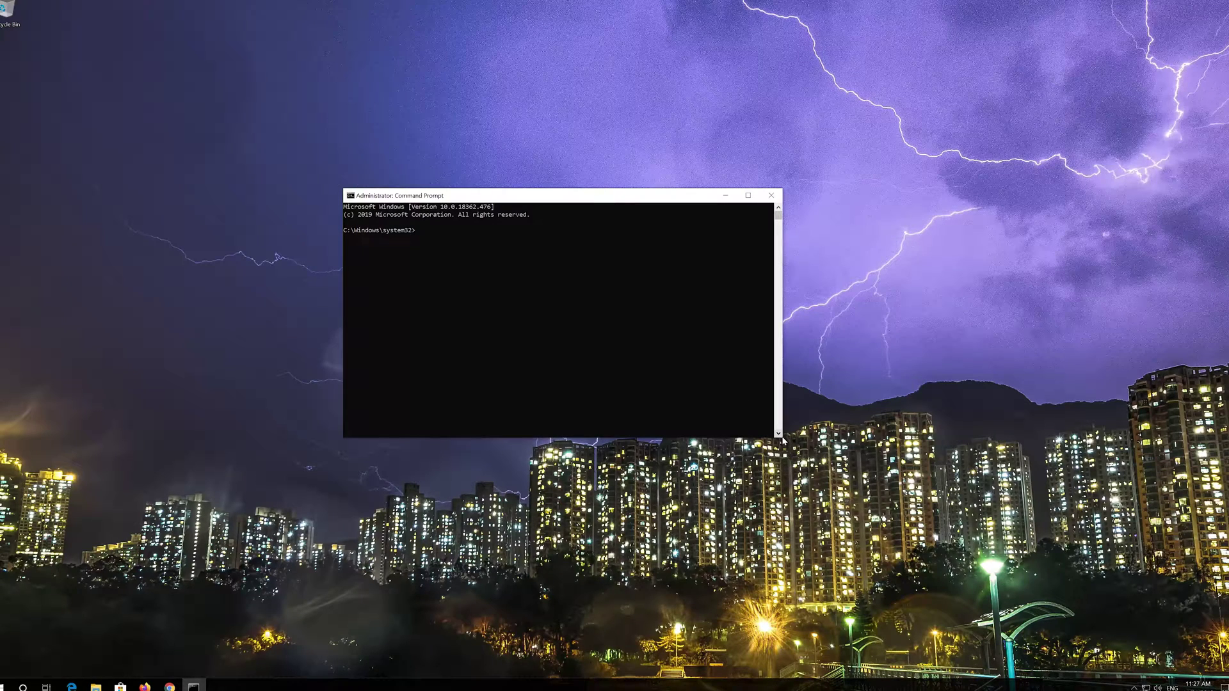
pyautogui.moveTo(786, 438); pyautogui.dragTo(858, 465)
pyautogui.moveTo(675, 200); pyautogui.dragTo(687, 184)
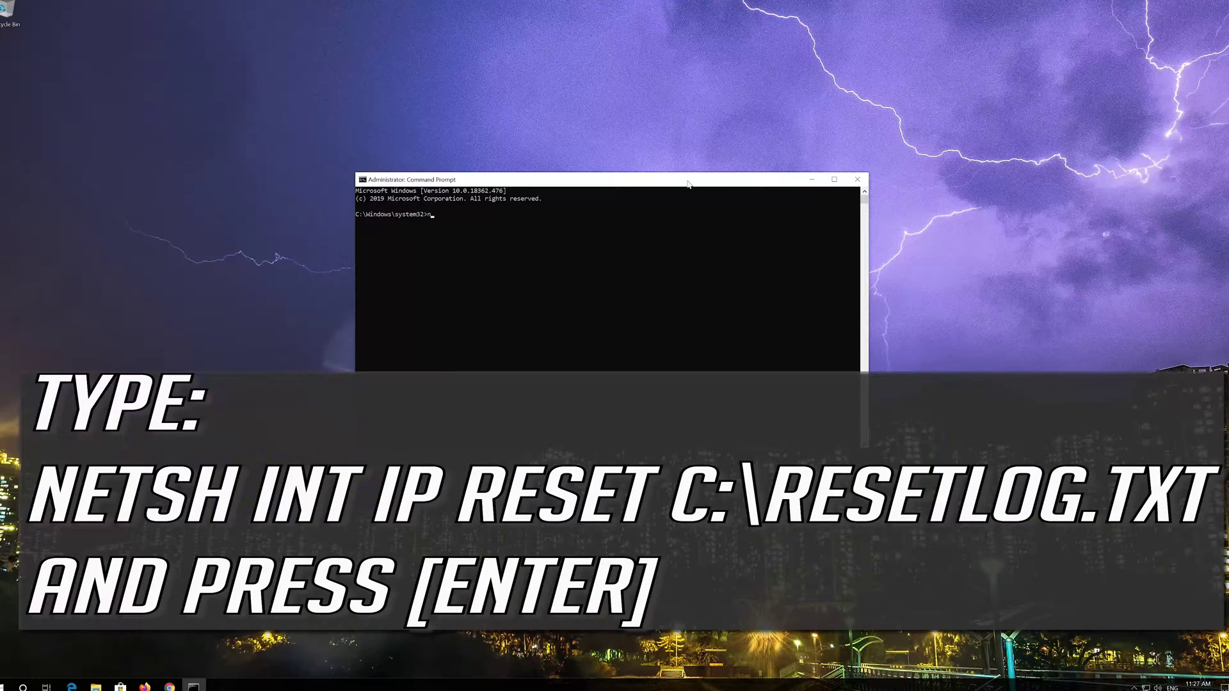
# Run netsh int ip reset C:\resetlog.txt to reset the IP settings.
pyautogui.write('etsh int')
pyautogui.write('ip reset C:\reset')
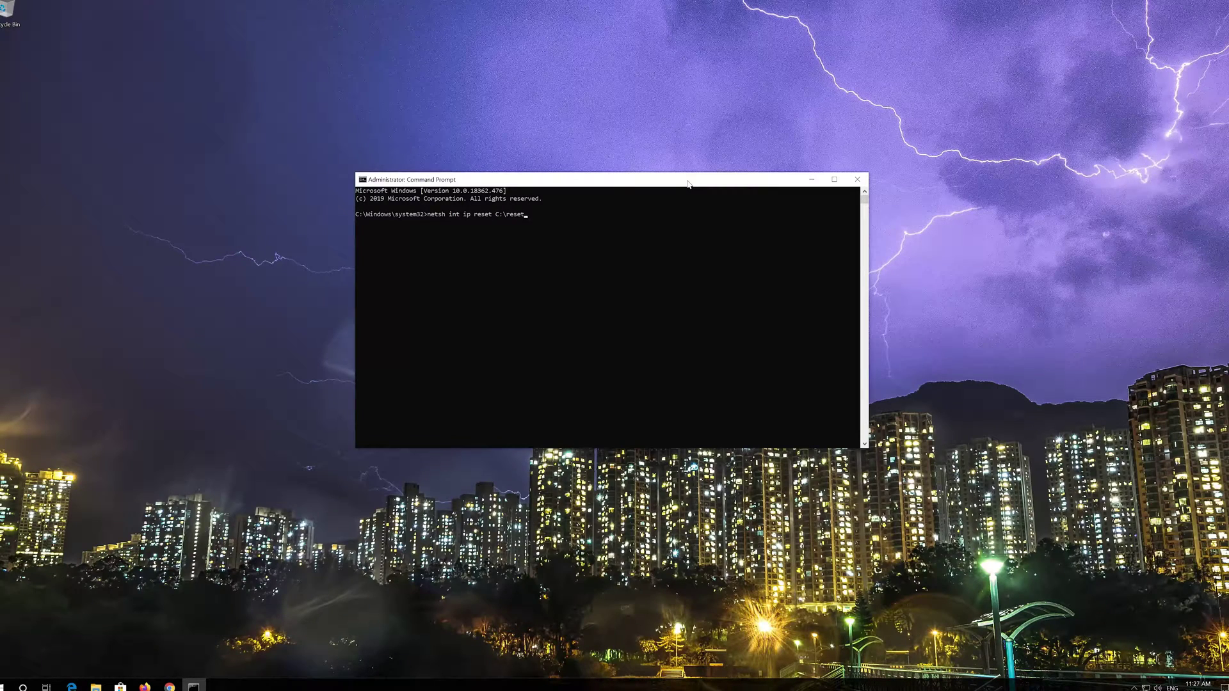
pyautogui.write('lo')
pyautogui.write('g.txt')
pyautogui.press('Return')
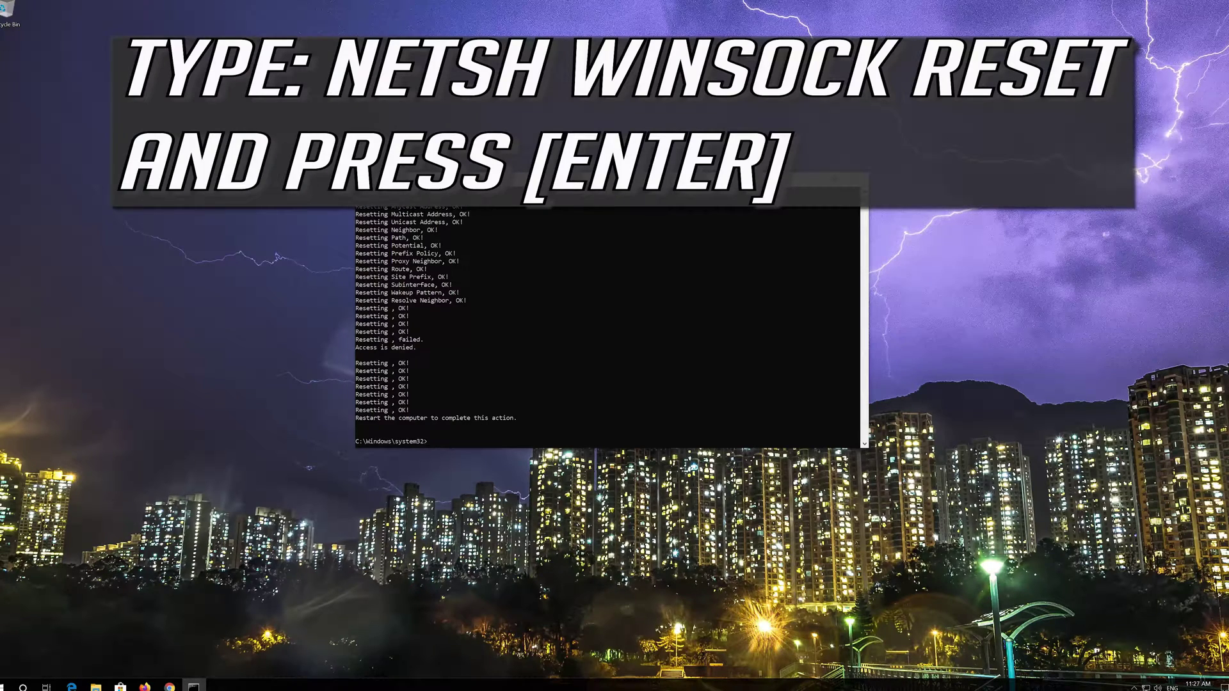
# Run netsh winsock reset to reset the Winsock catalog.
pyautogui.write('netsh winsock reset')
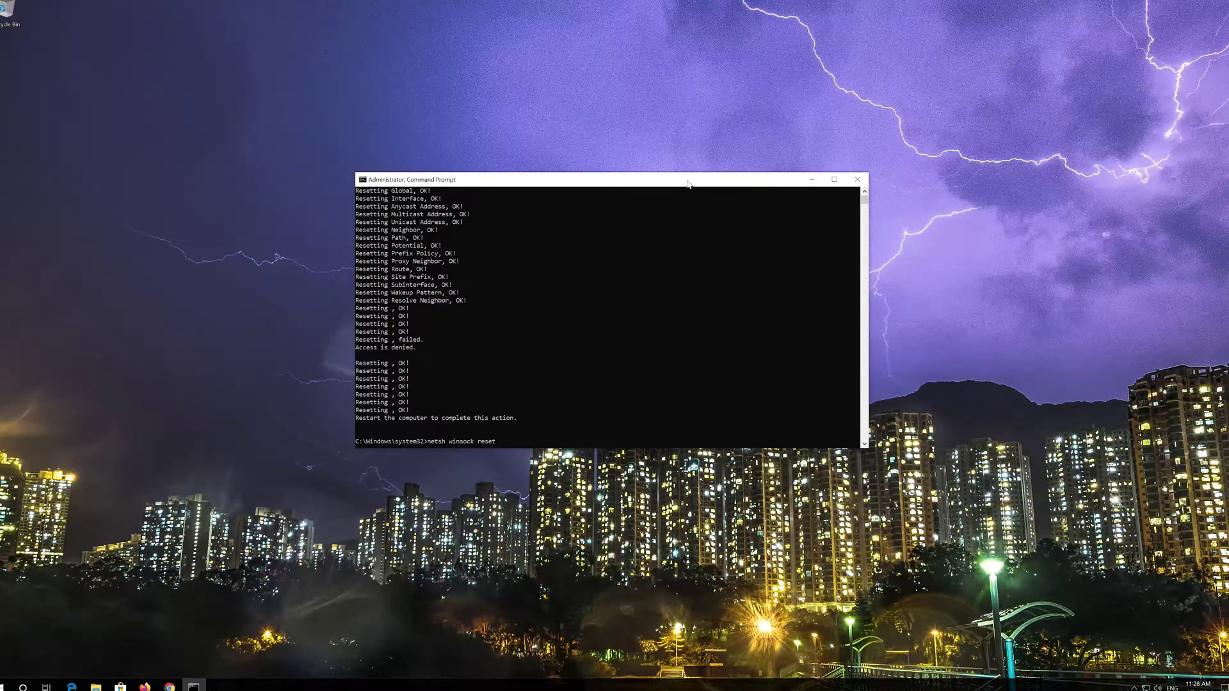
pyautogui.press('Return')
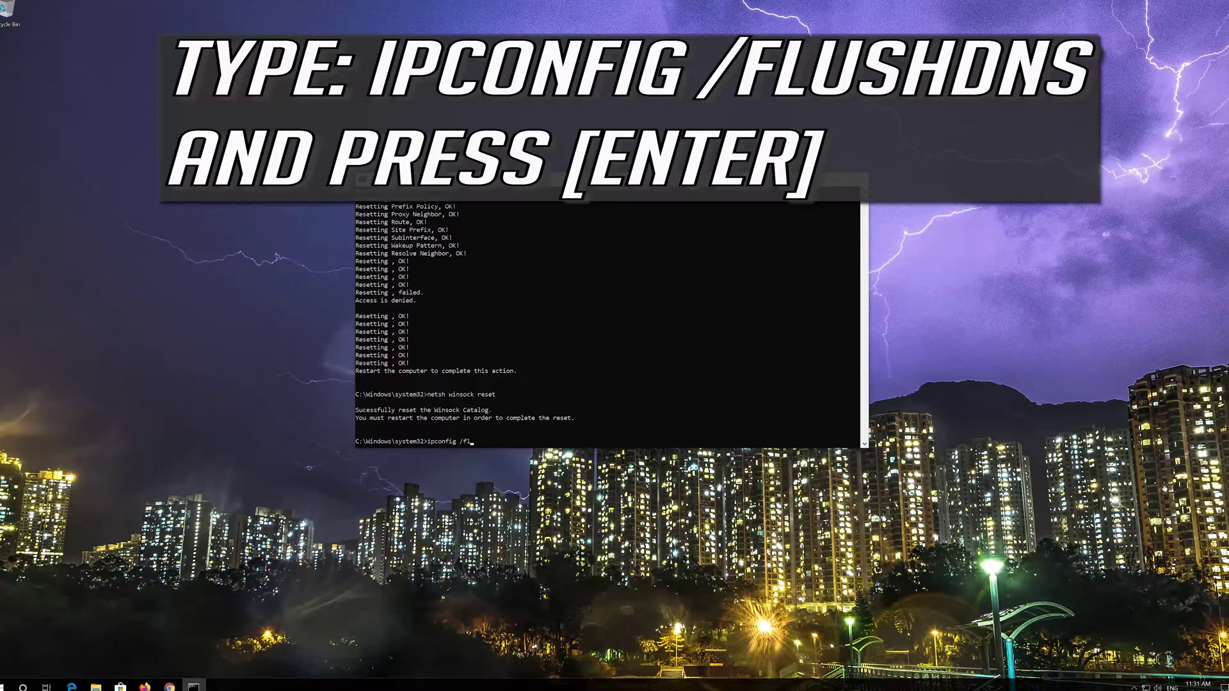
# Flush the DNS cache with ipconfig /flushdns, then exit the console.
pyautogui.write('hdns')
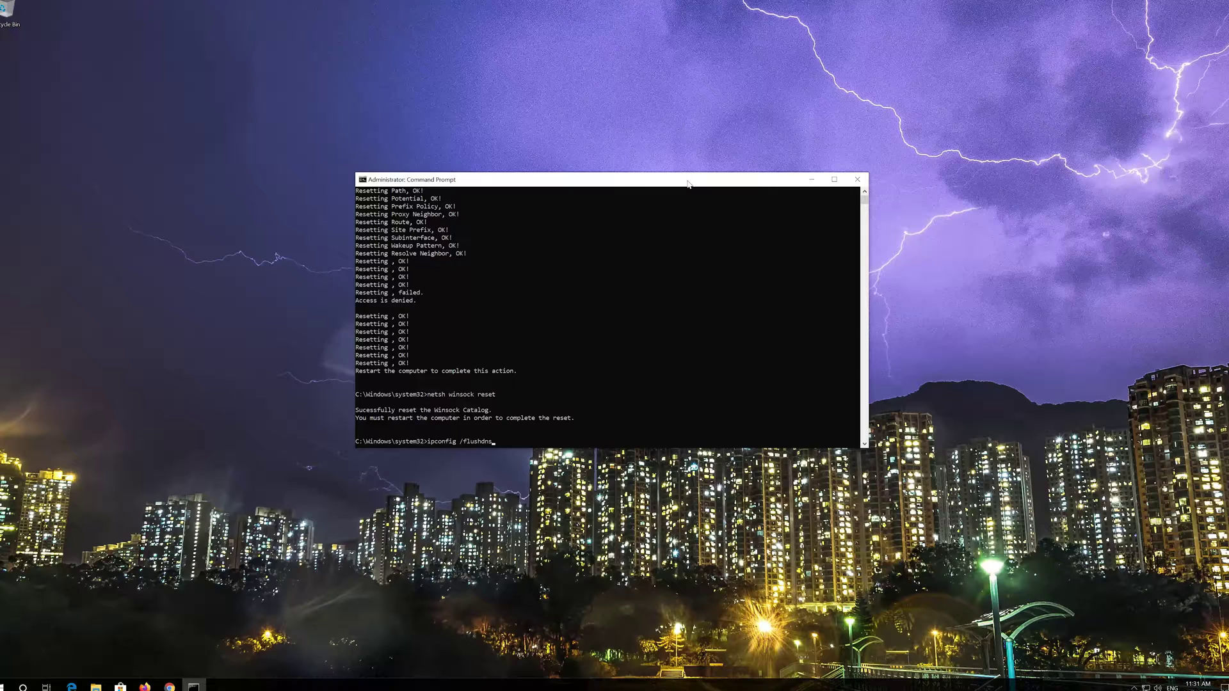
pyautogui.press('Return')
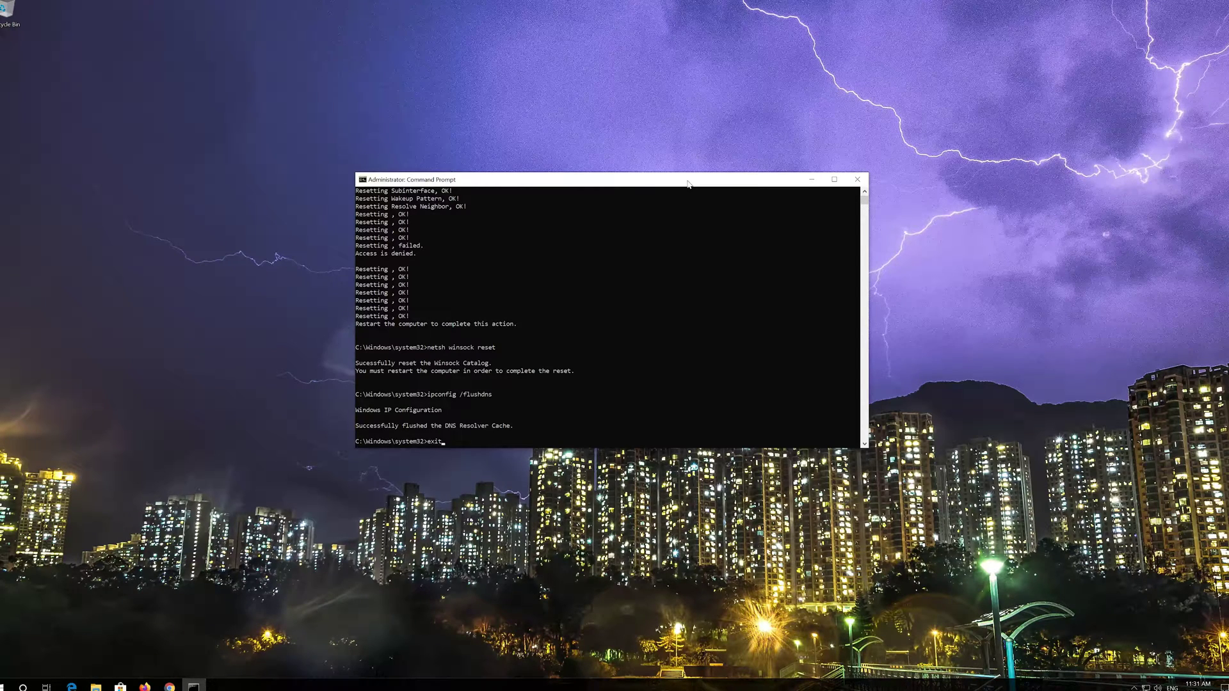
pyautogui.press('Return')
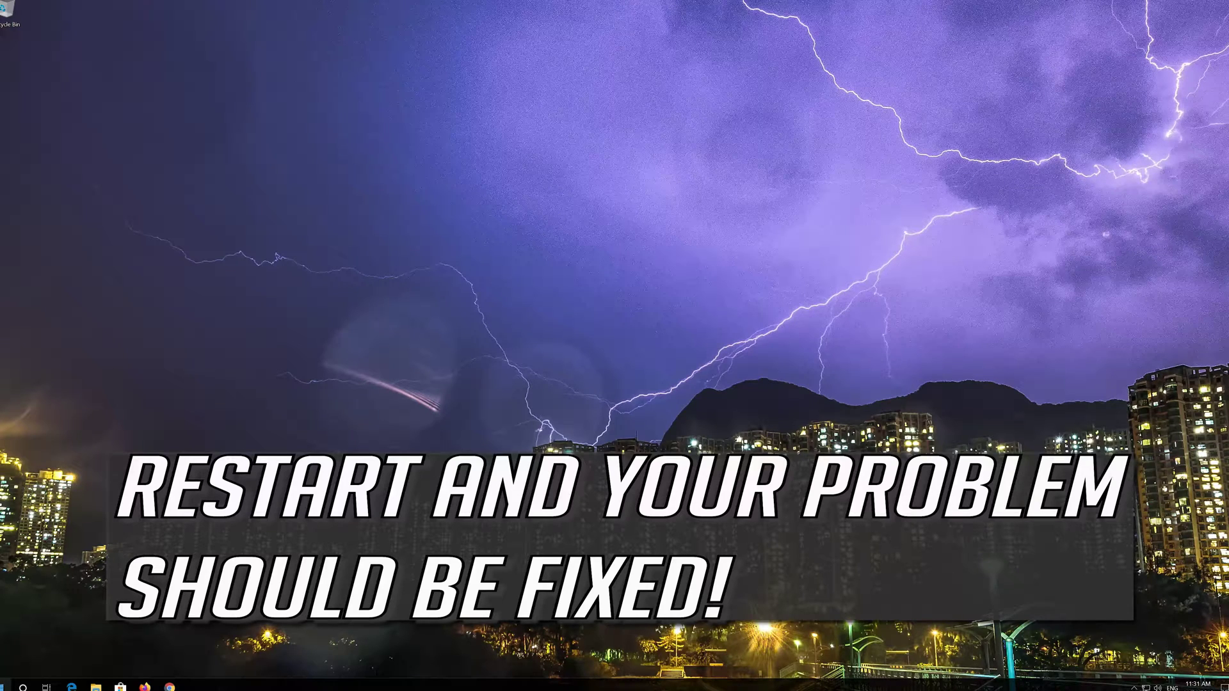
# Restart the PC from the Start menu's power options.
pyautogui.click(6, 685)
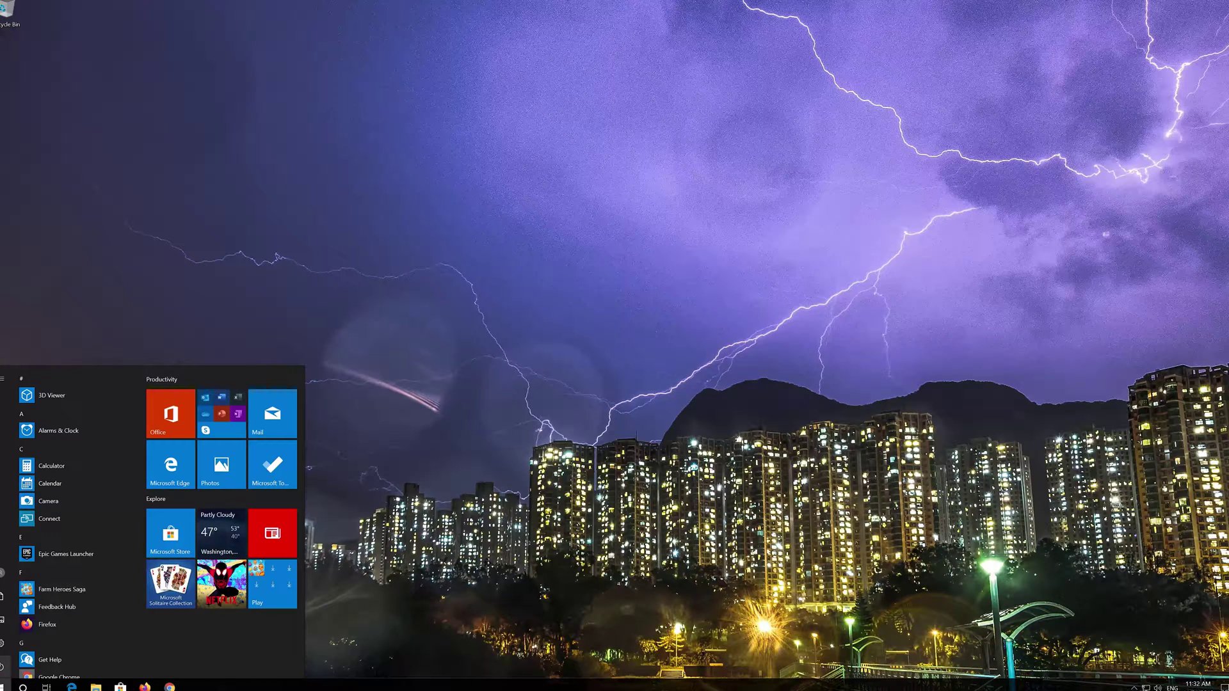
pyautogui.click(3, 666)
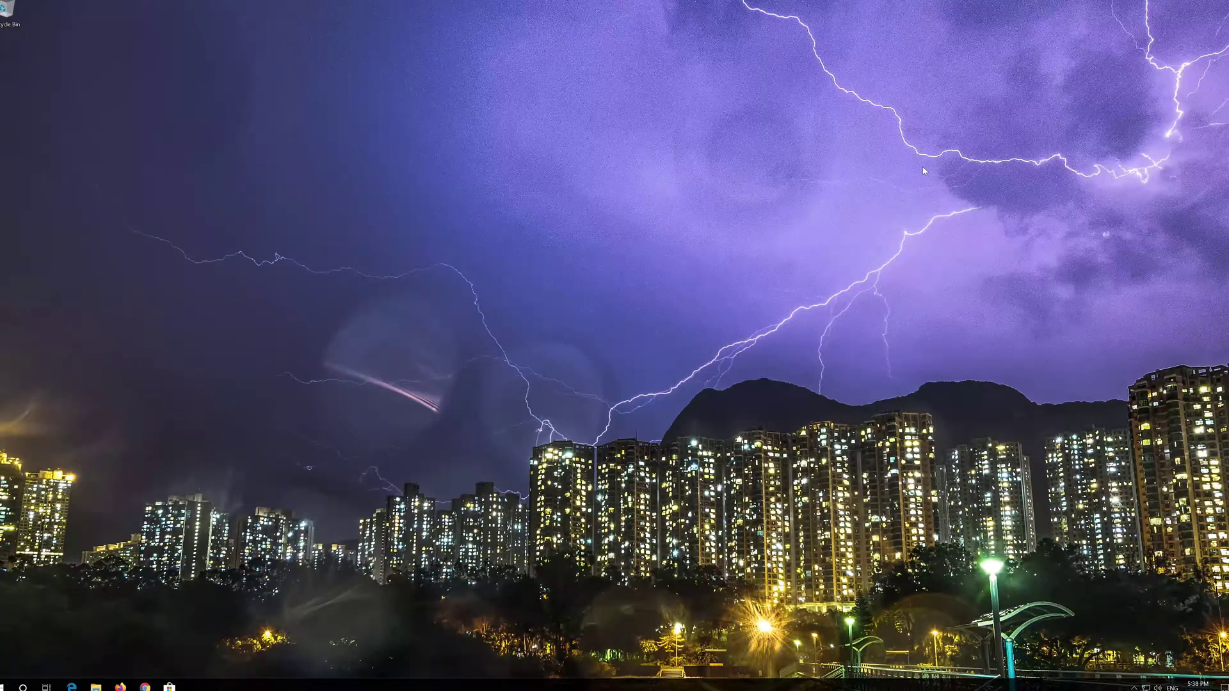
pyautogui.press('super')
# Open Control Panel via search, go to Network and Sharing Center, and view the network adapters.
pyautogui.write('control panel')
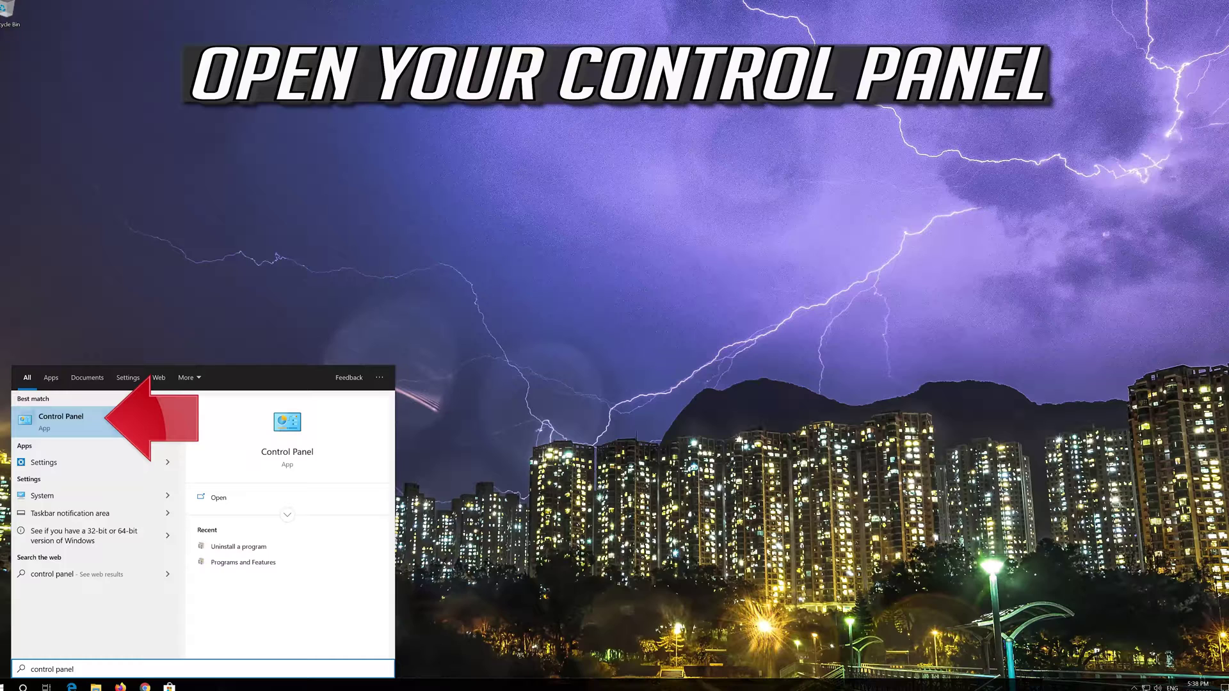
pyautogui.click(105, 426)
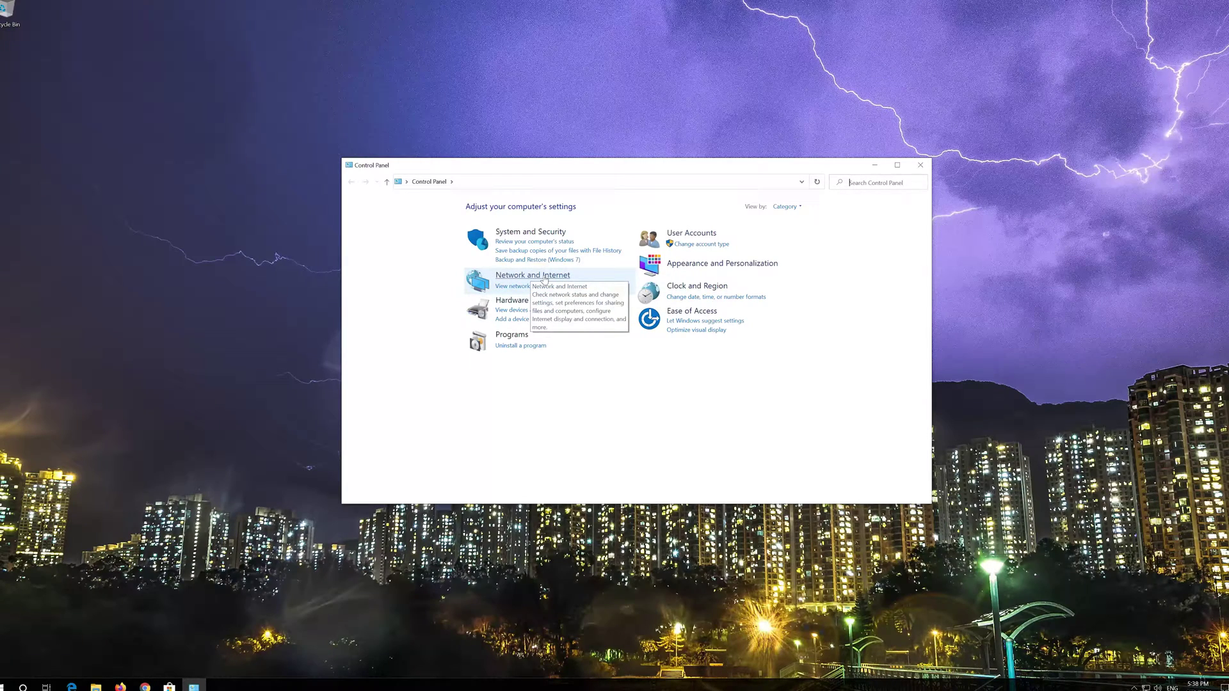
pyautogui.click(545, 276)
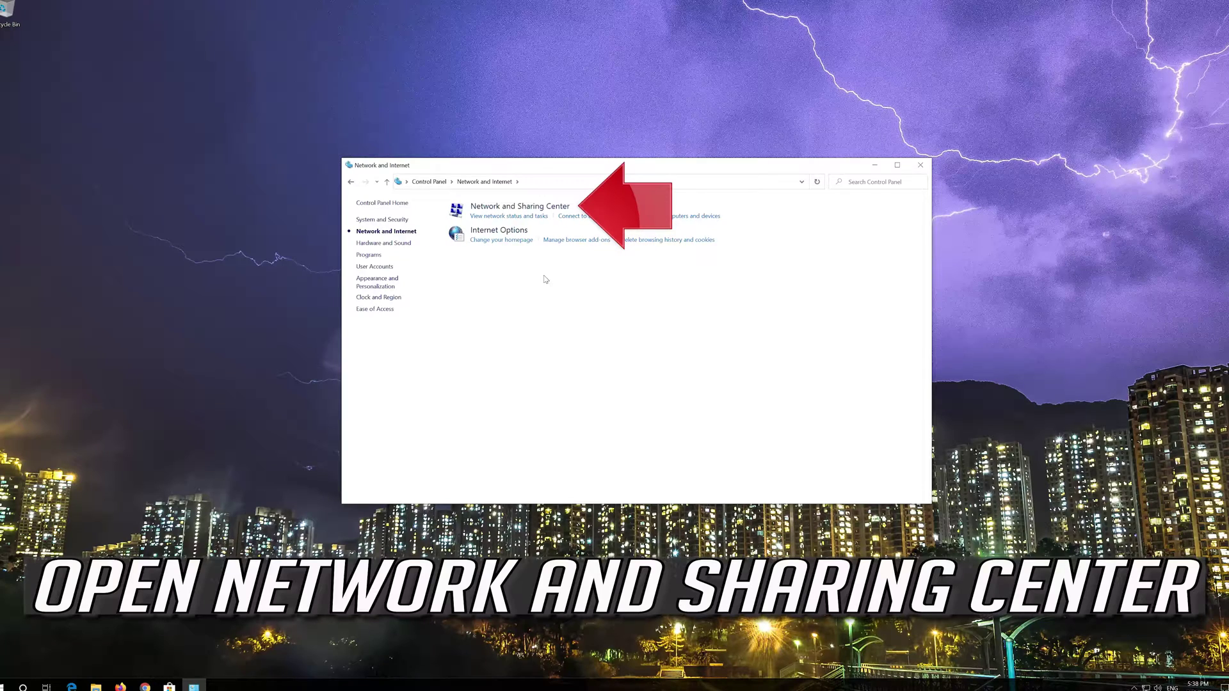
pyautogui.click(530, 211)
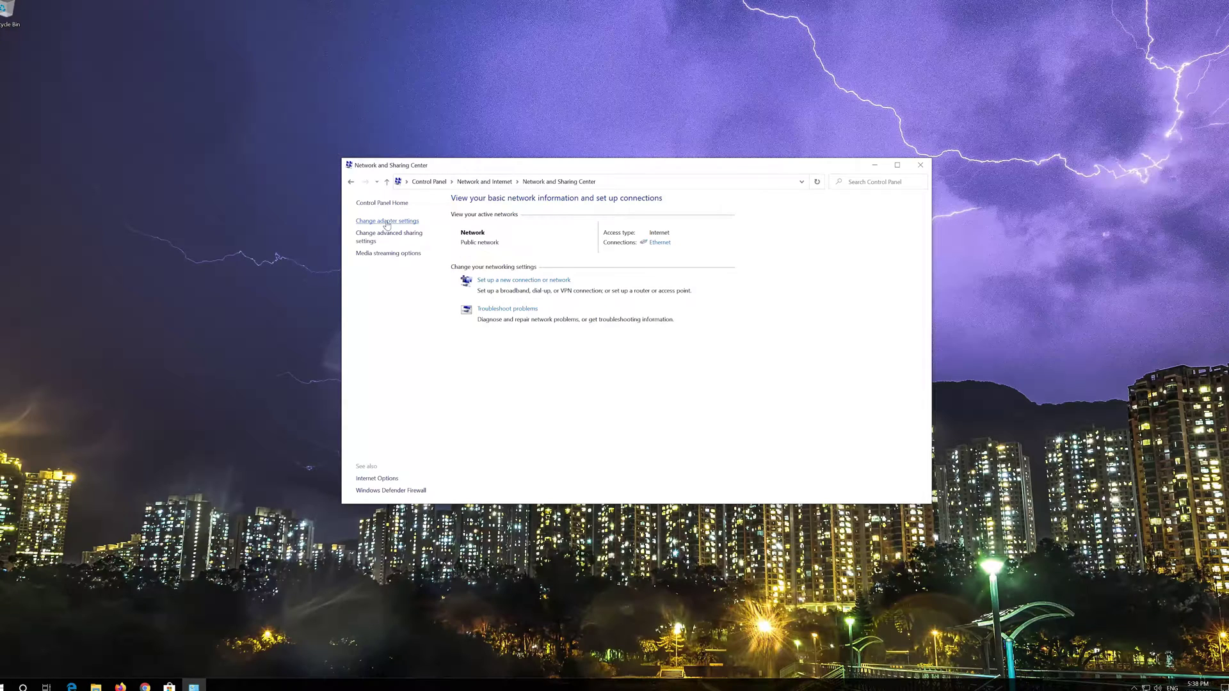
pyautogui.click(387, 222)
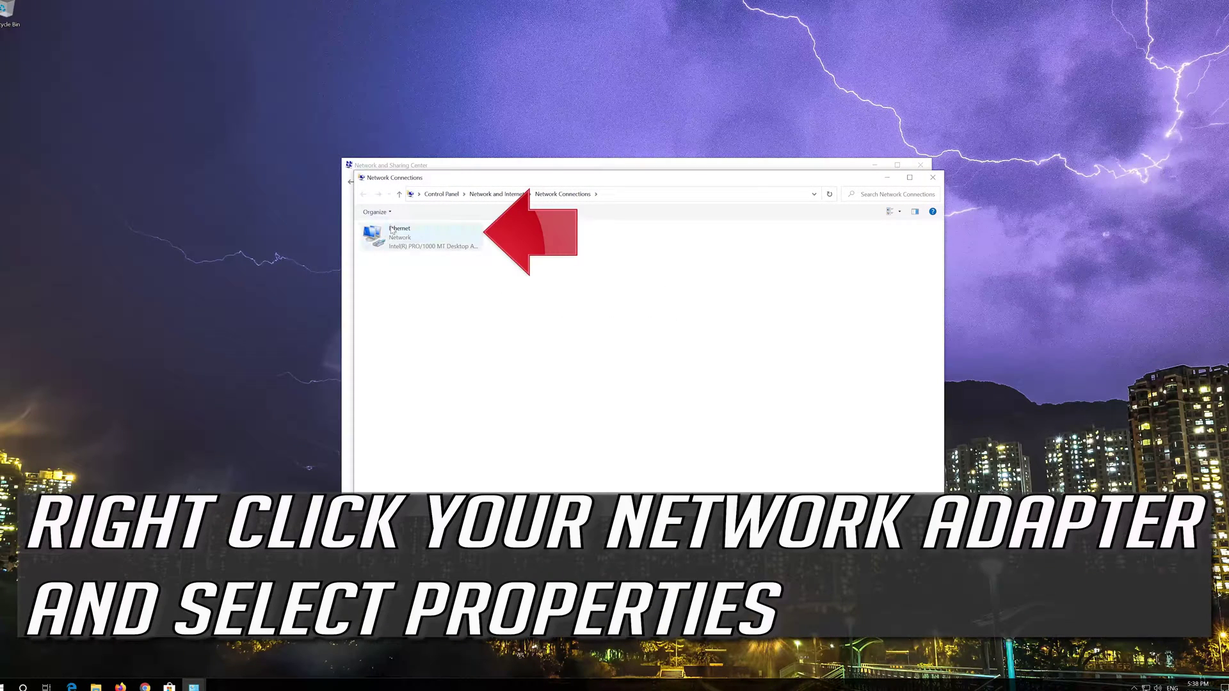
# Open the Ethernet connection's properties and bring up its Internet Protocol Version 4 (TCP/IPv4) settings.
pyautogui.click(393, 236)
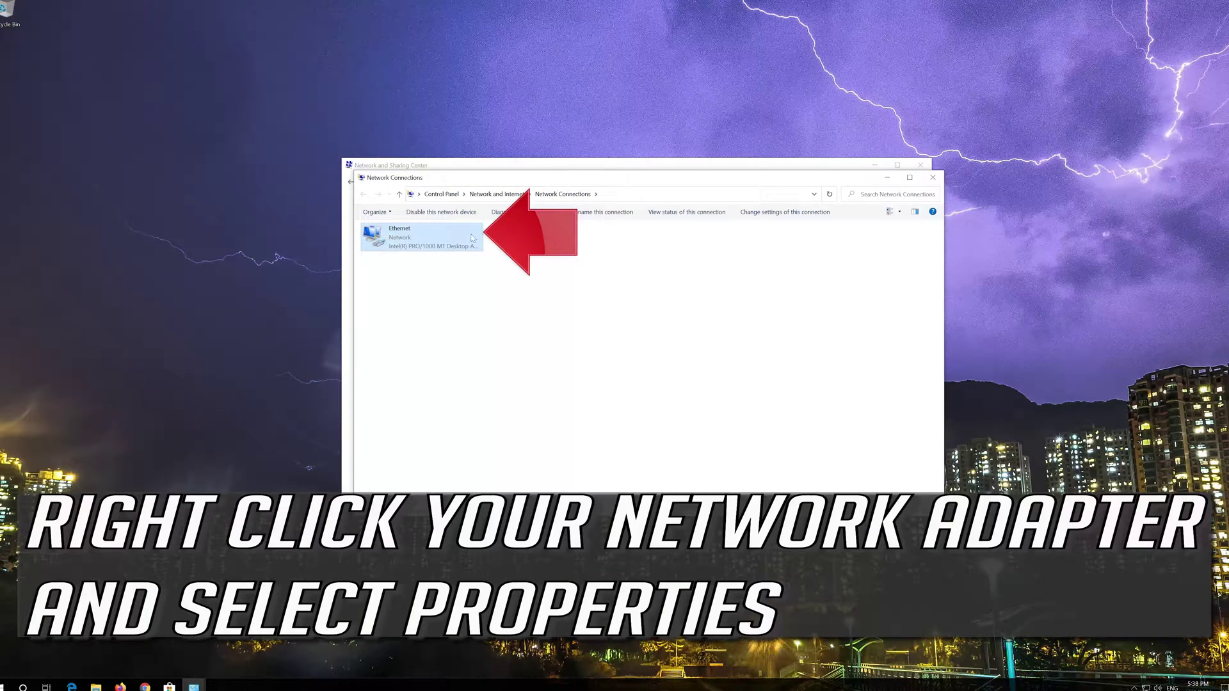
pyautogui.rightClick(419, 238)
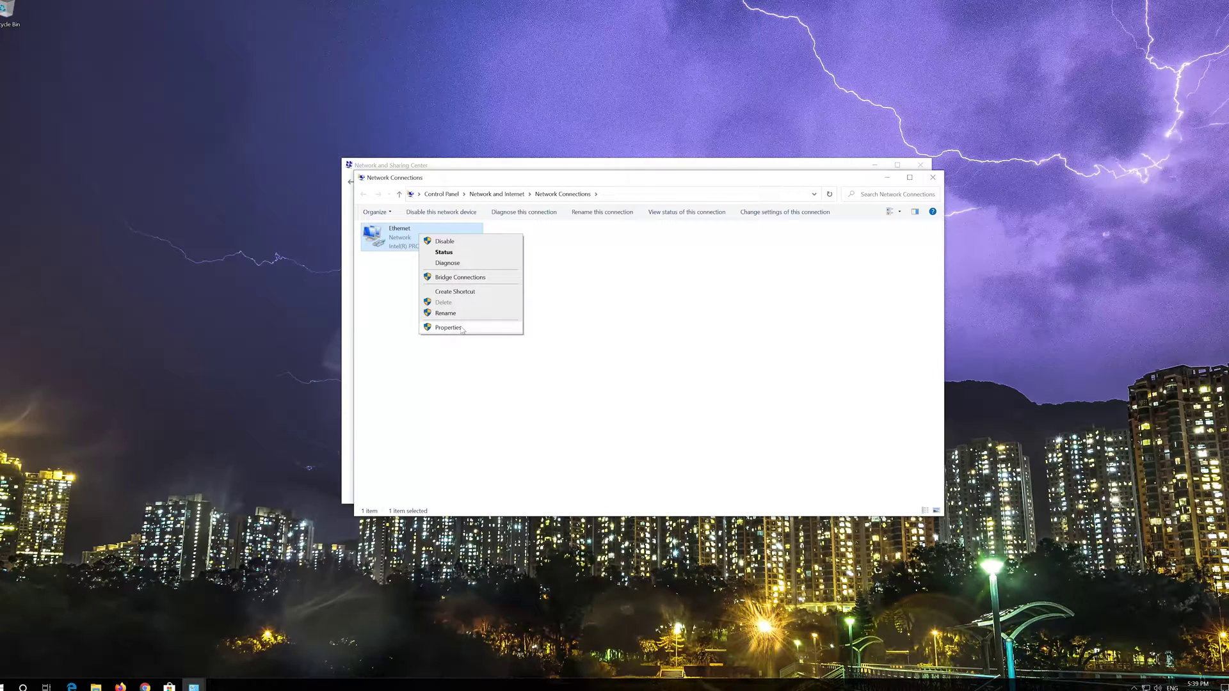
pyautogui.click(461, 330)
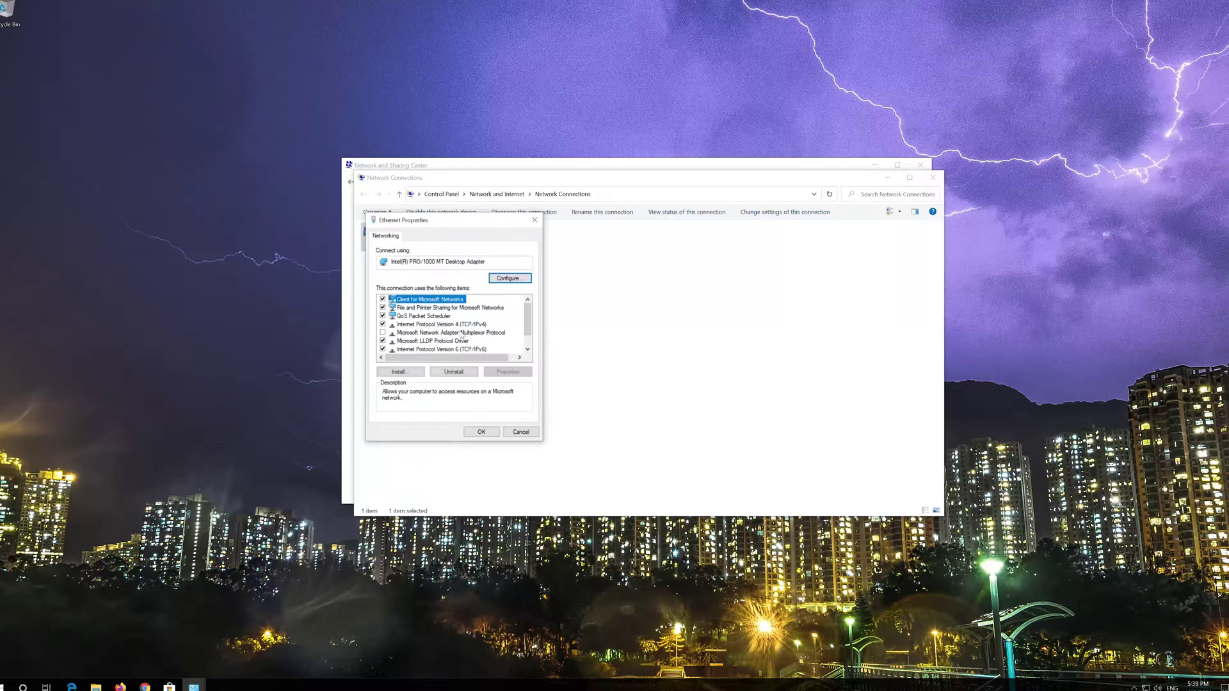
pyautogui.moveTo(451, 222); pyautogui.dragTo(646, 227)
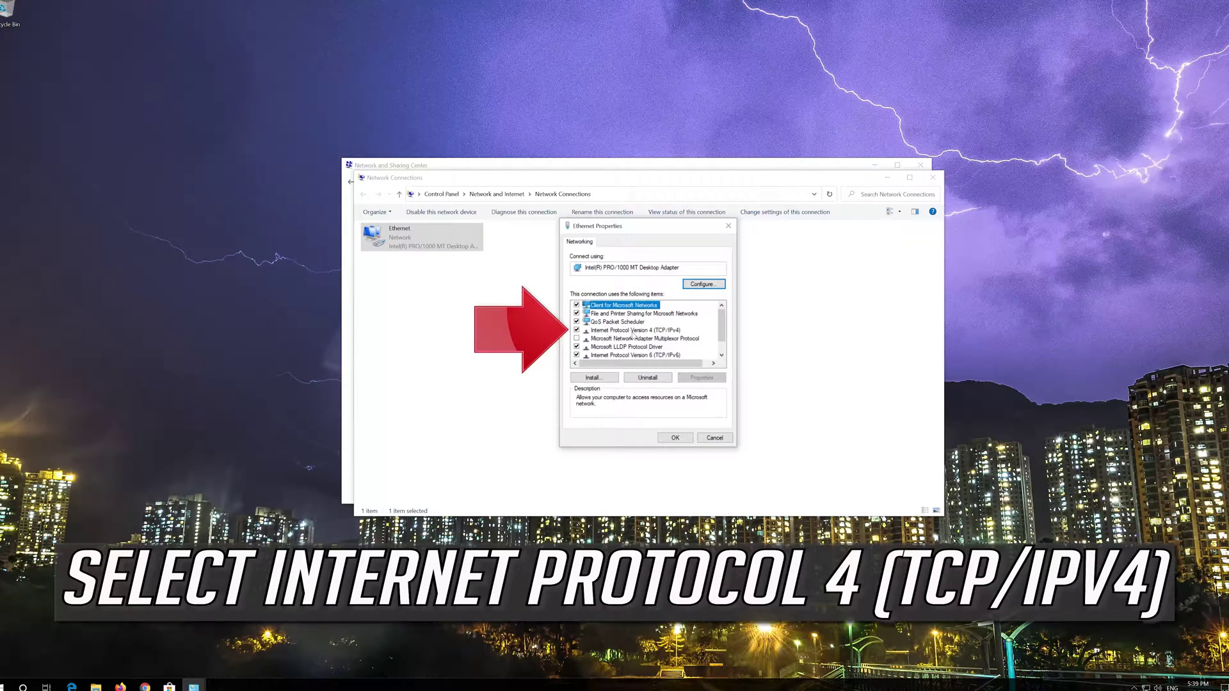
pyautogui.click(665, 331)
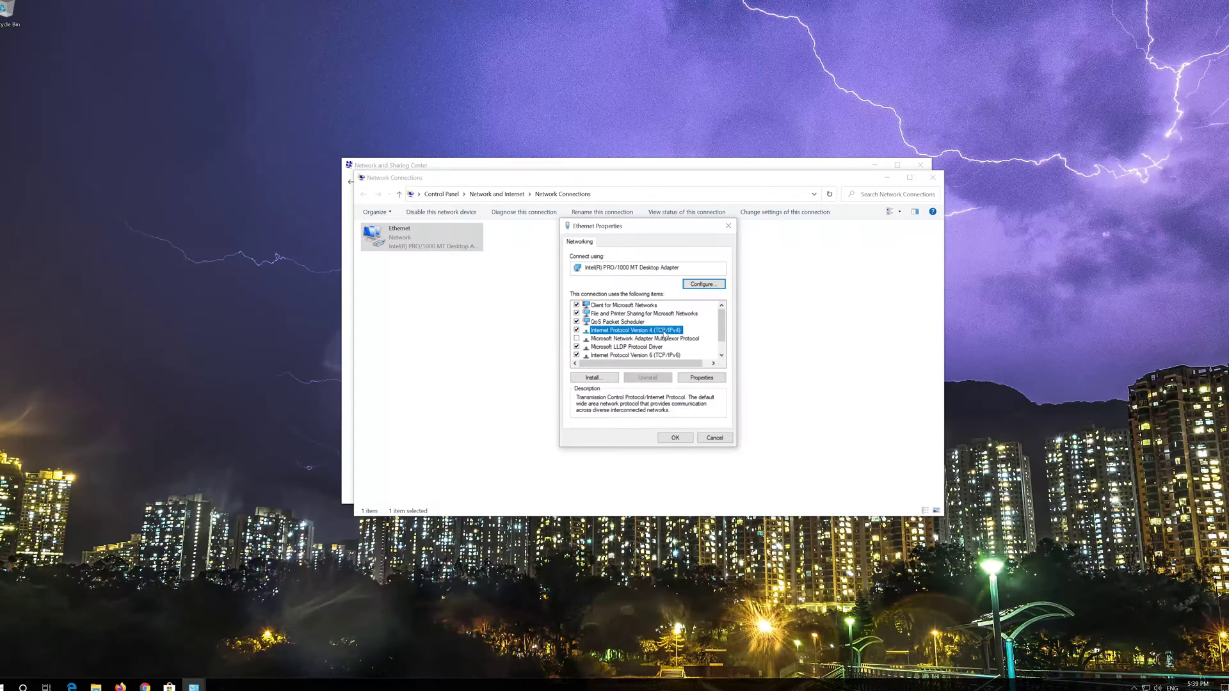
pyautogui.click(710, 380)
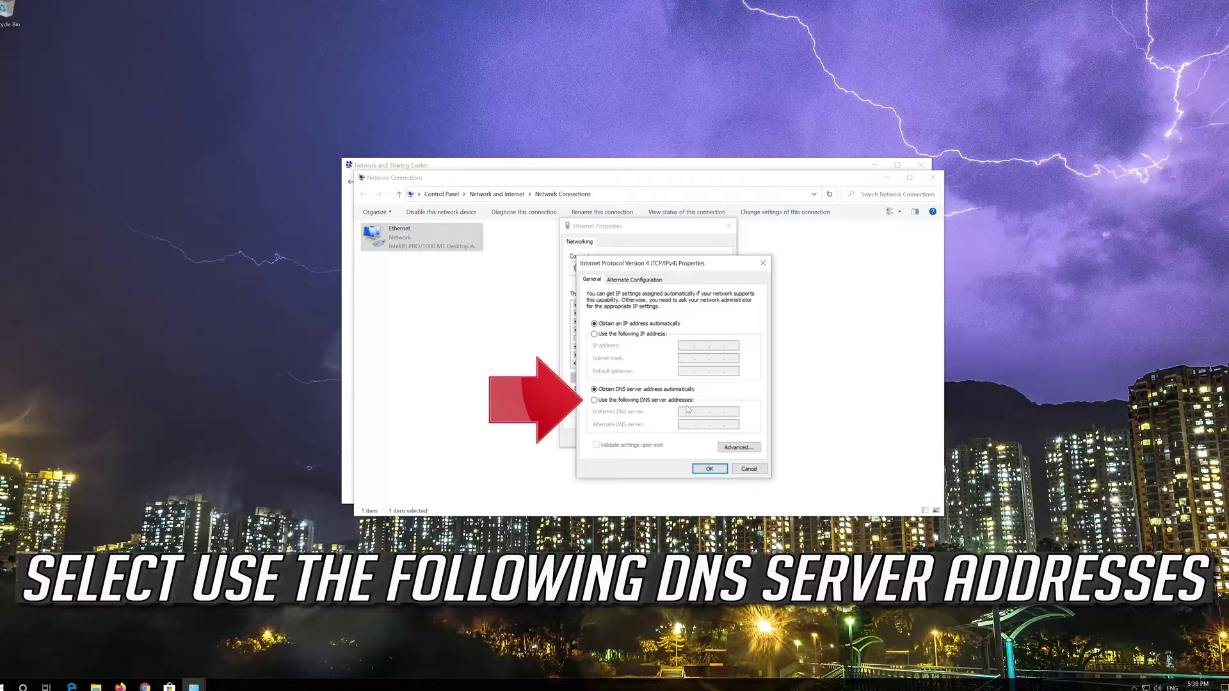
# Use manual DNS servers 1.1.1.1 and 1.0.0.1 for Ethernet IPv4 and save.
pyautogui.click(594, 400)
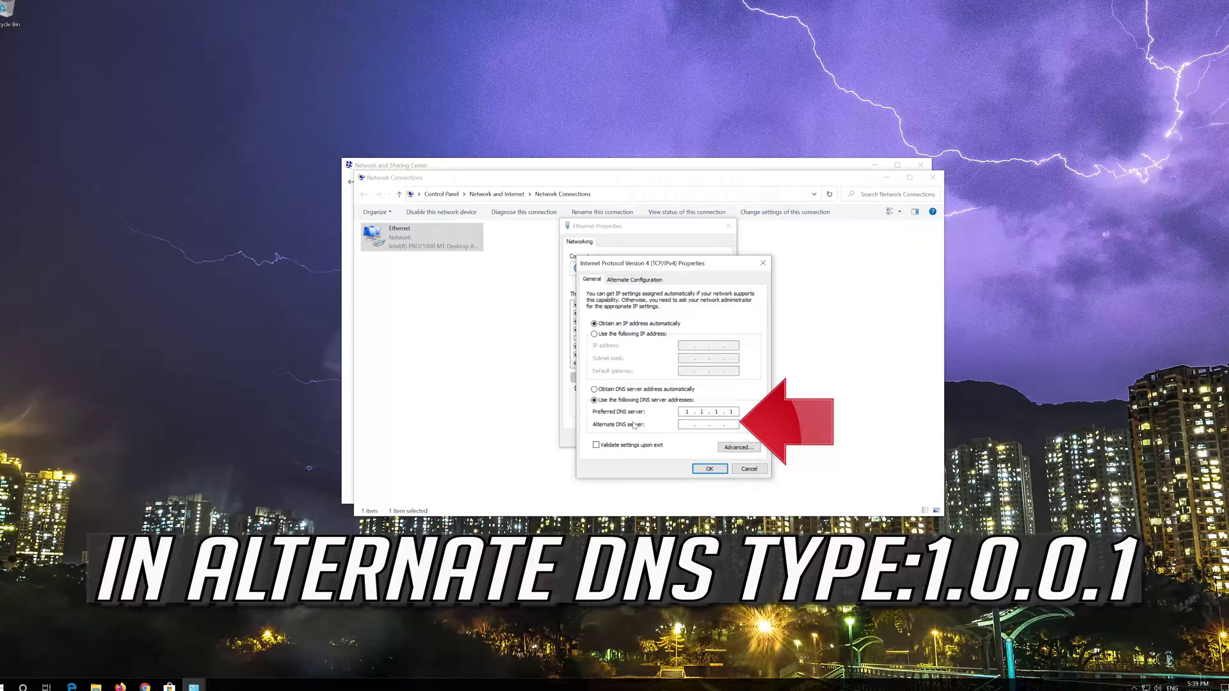
pyautogui.click(686, 423)
pyautogui.write('1 . 0 . .')
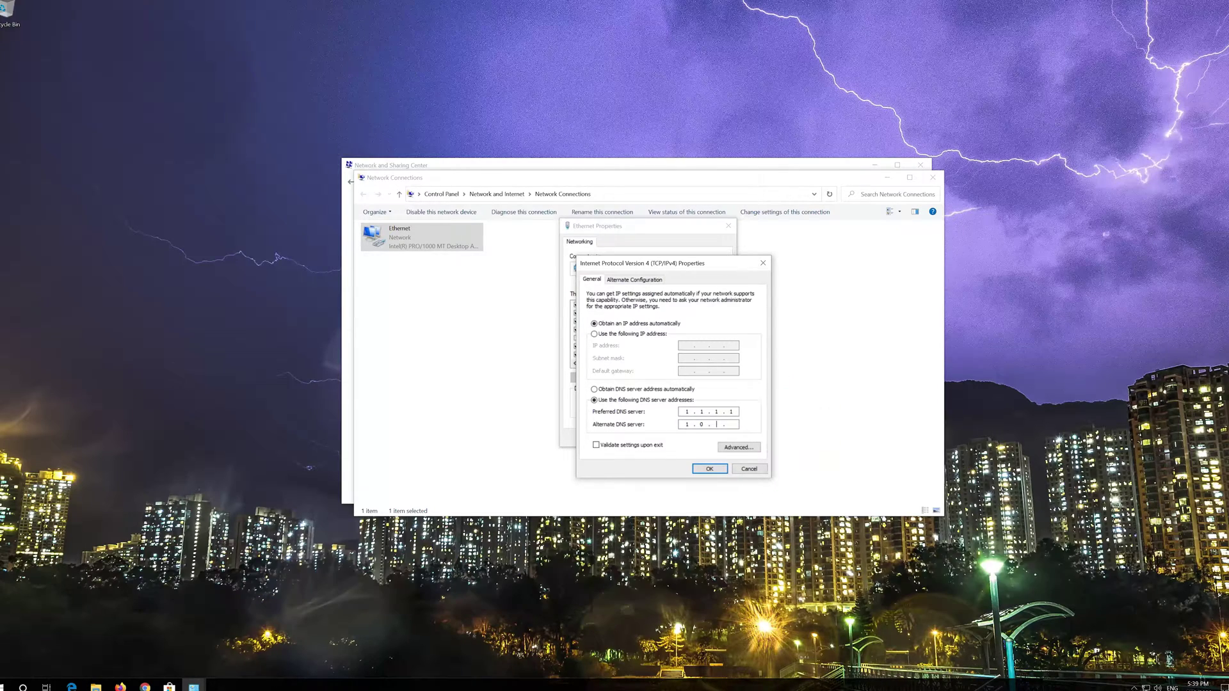
pyautogui.write('0 . 1')
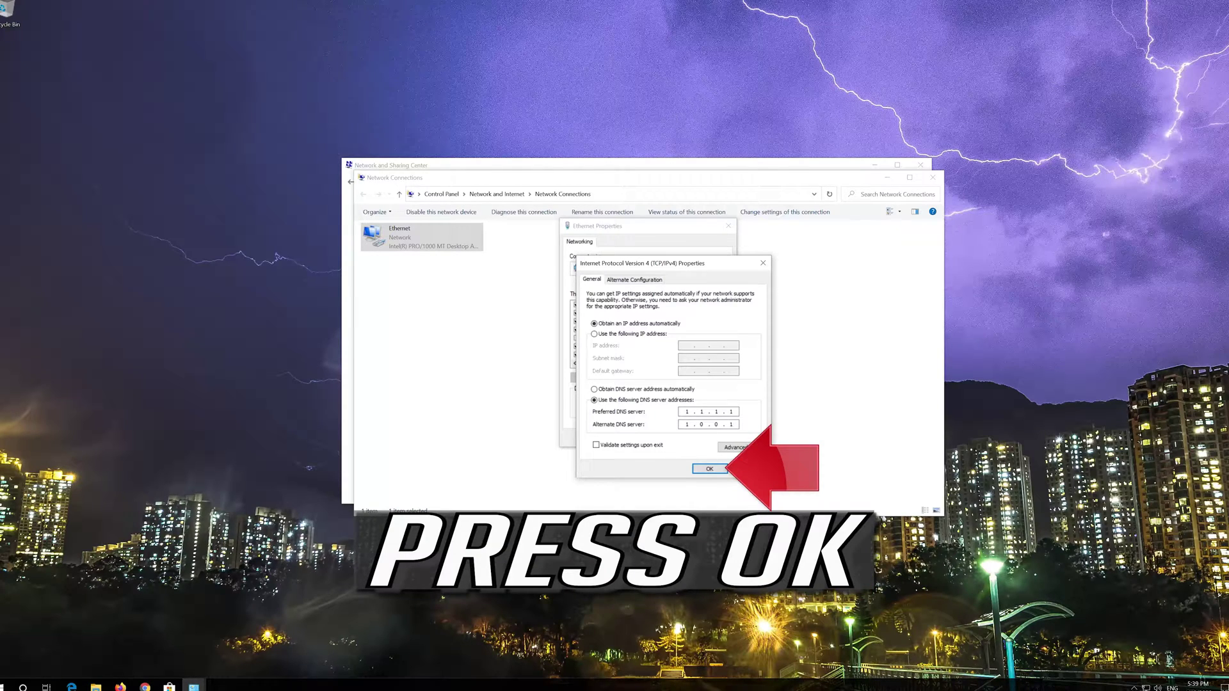
pyautogui.click(711, 469)
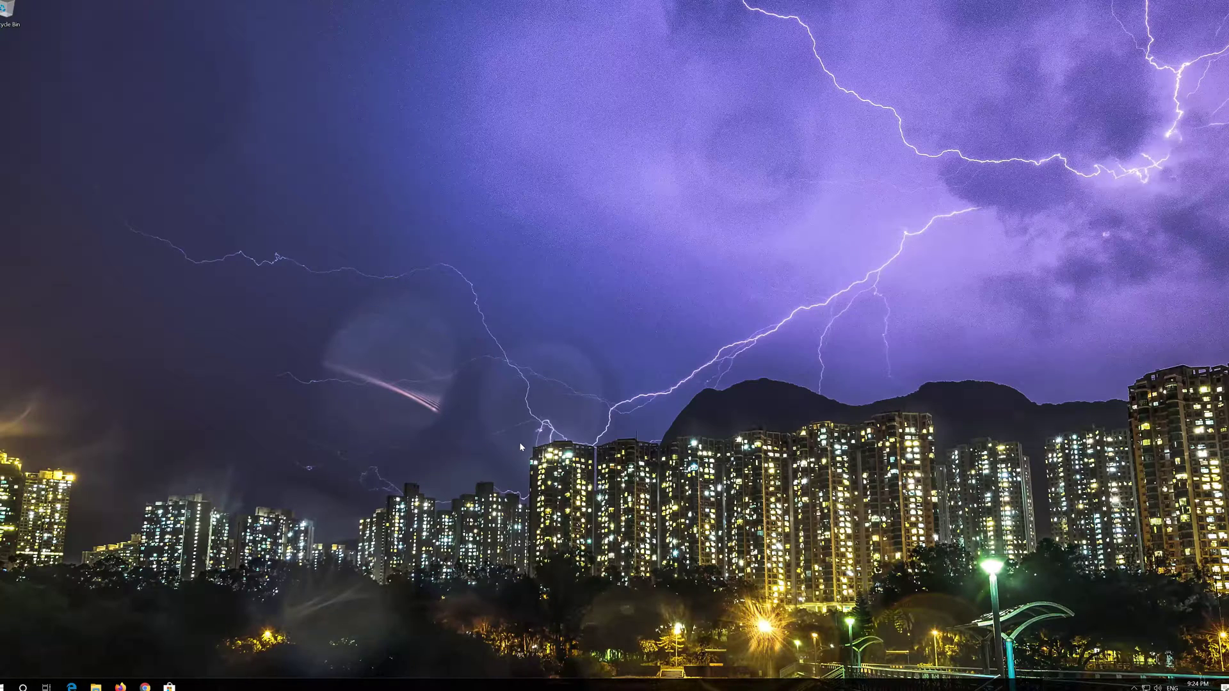
# Launch Device Manager from a Start search for 'device manager' and centre its window.
pyautogui.press('super')
pyautogui.write('device')
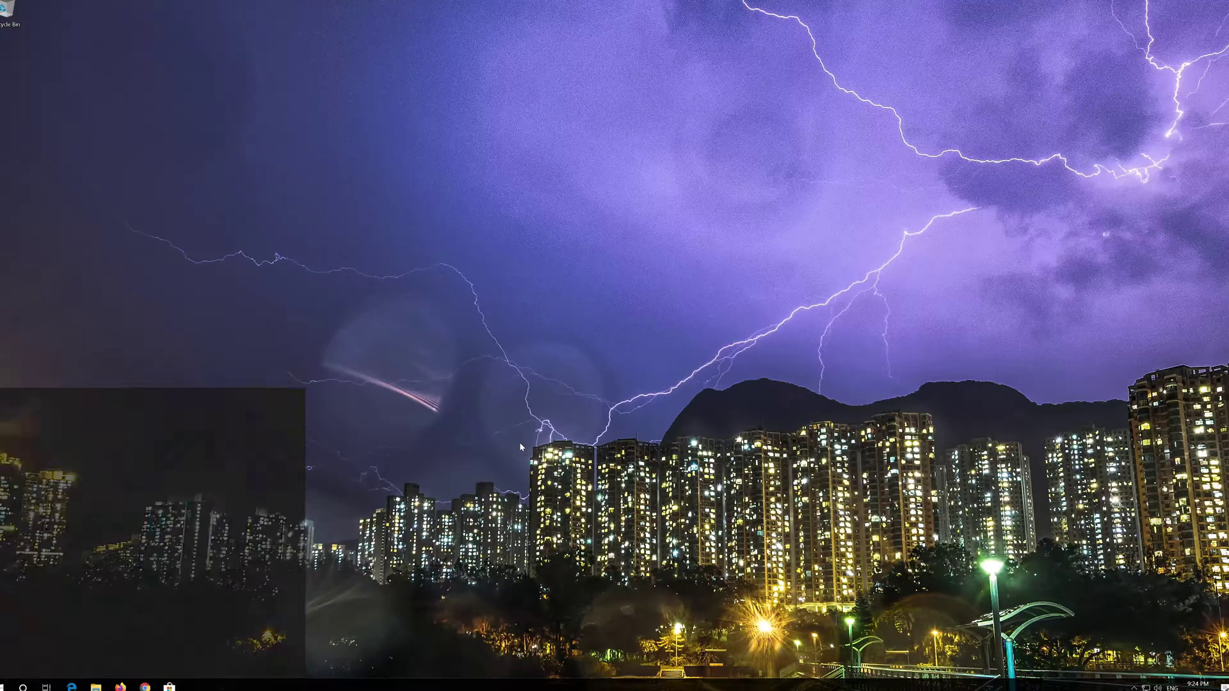
pyautogui.write(' manager')
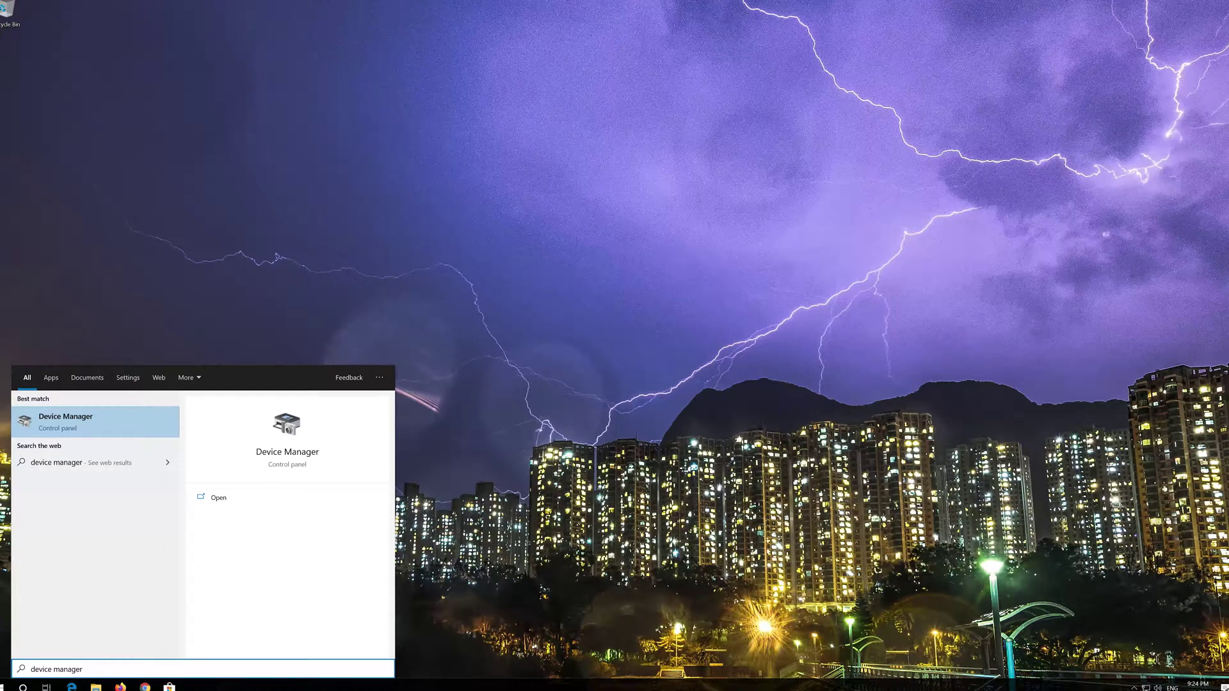
pyautogui.click(83, 423)
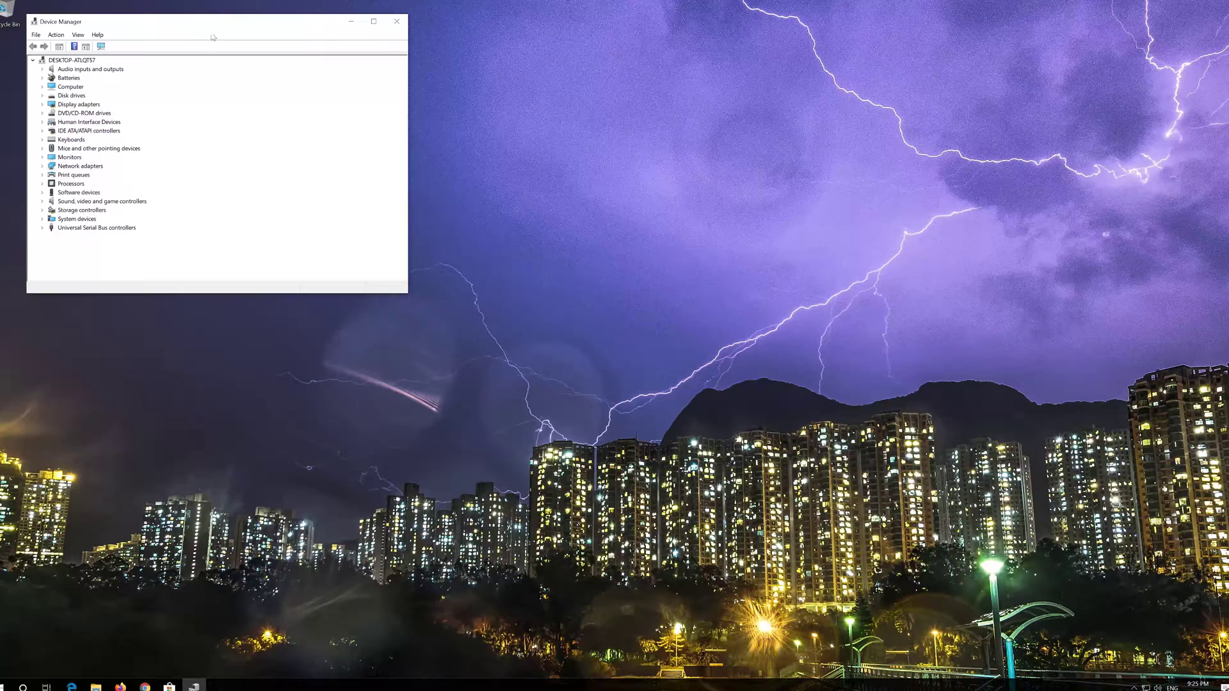
pyautogui.moveTo(218, 24); pyautogui.dragTo(551, 160)
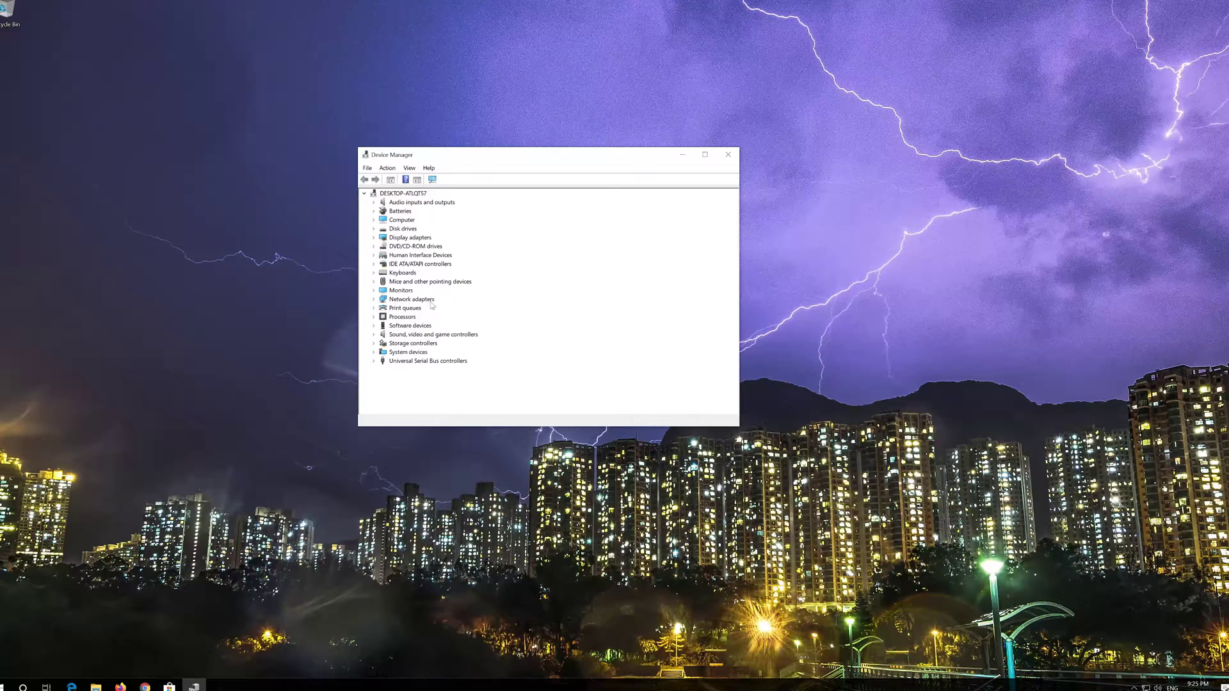
# Expand Network adapters and uninstall the Intel(R) PRO/1000 MT Desktop Adapter, confirming the removal.
pyautogui.click(374, 299)
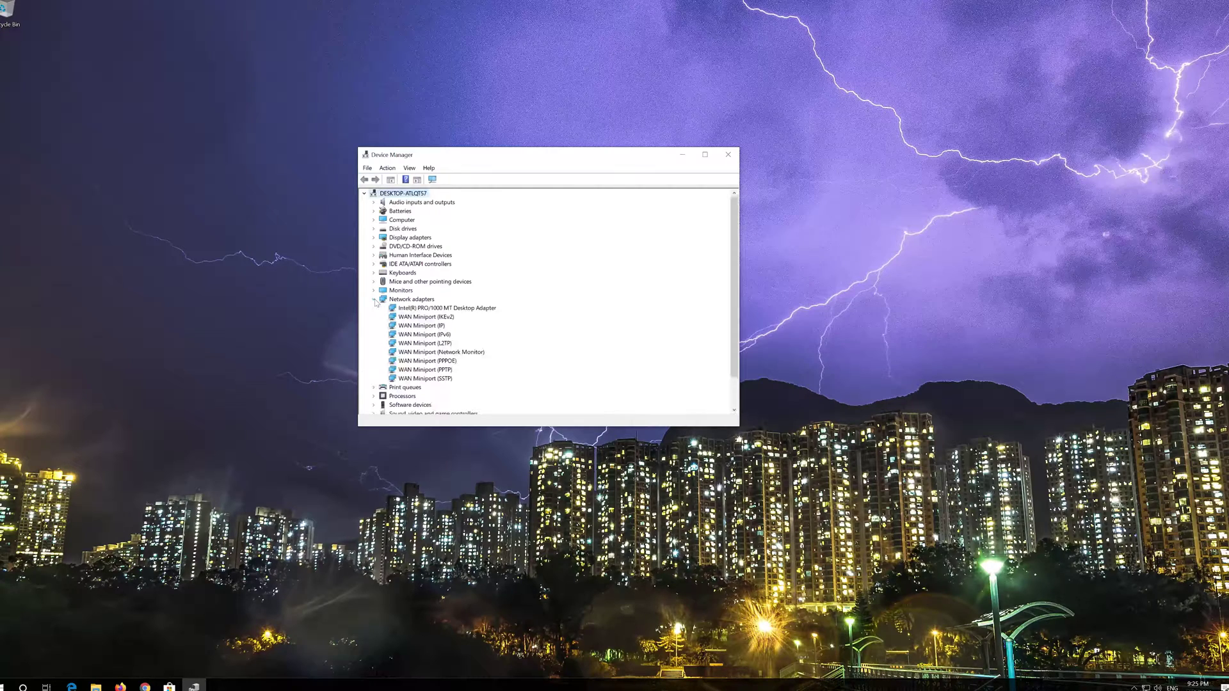
pyautogui.click(416, 308)
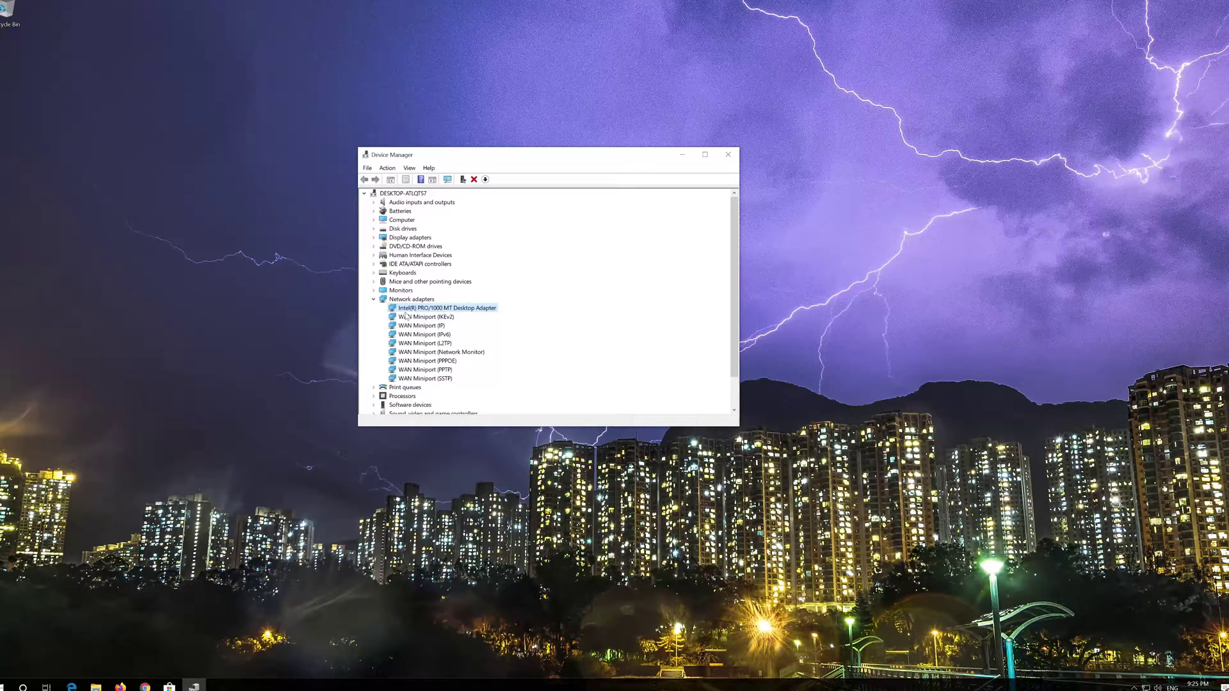
pyautogui.rightClick(452, 310)
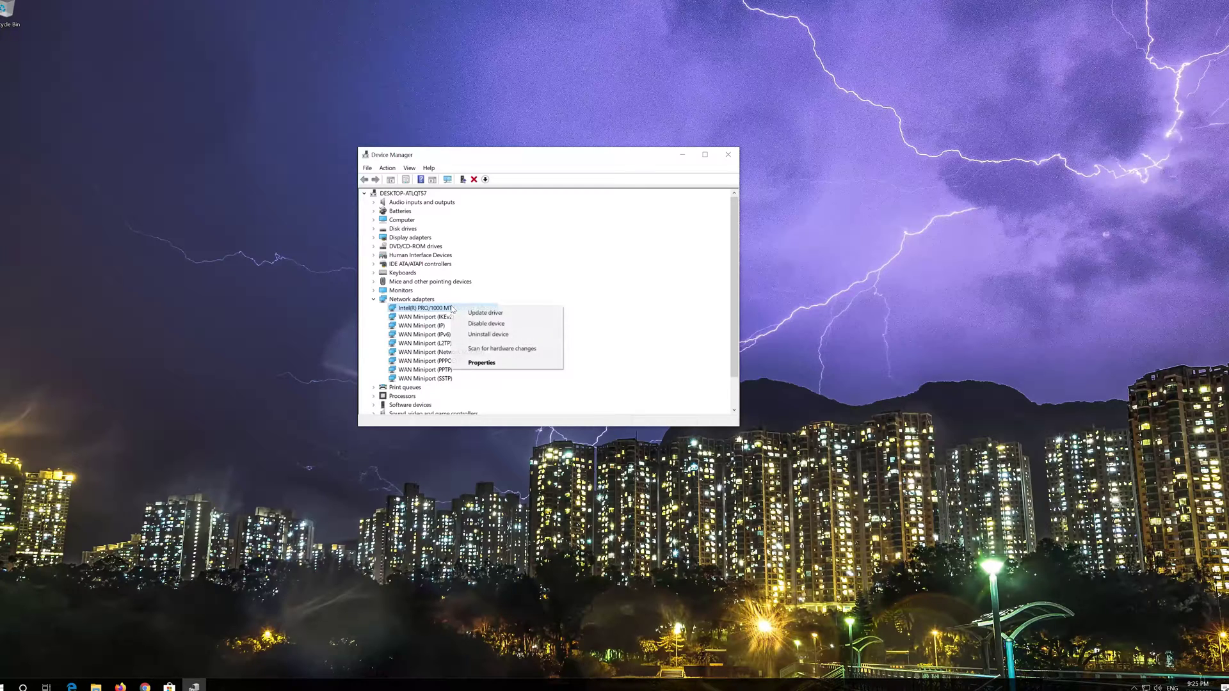
pyautogui.click(512, 337)
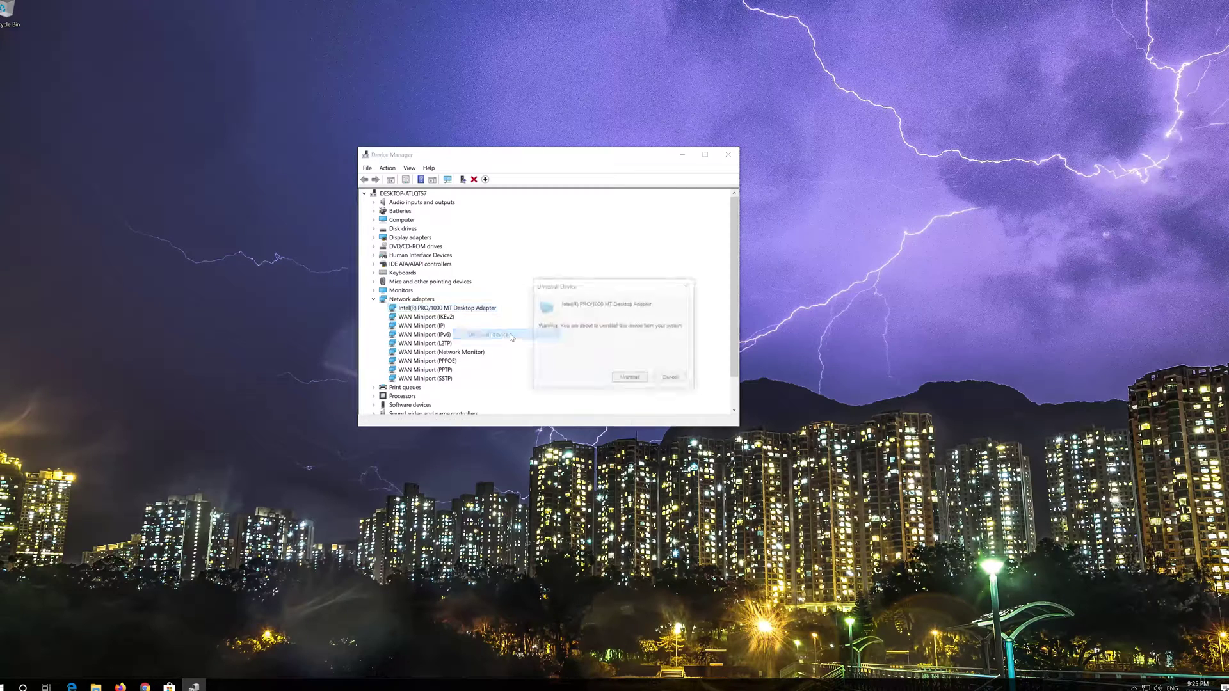
pyautogui.click(637, 380)
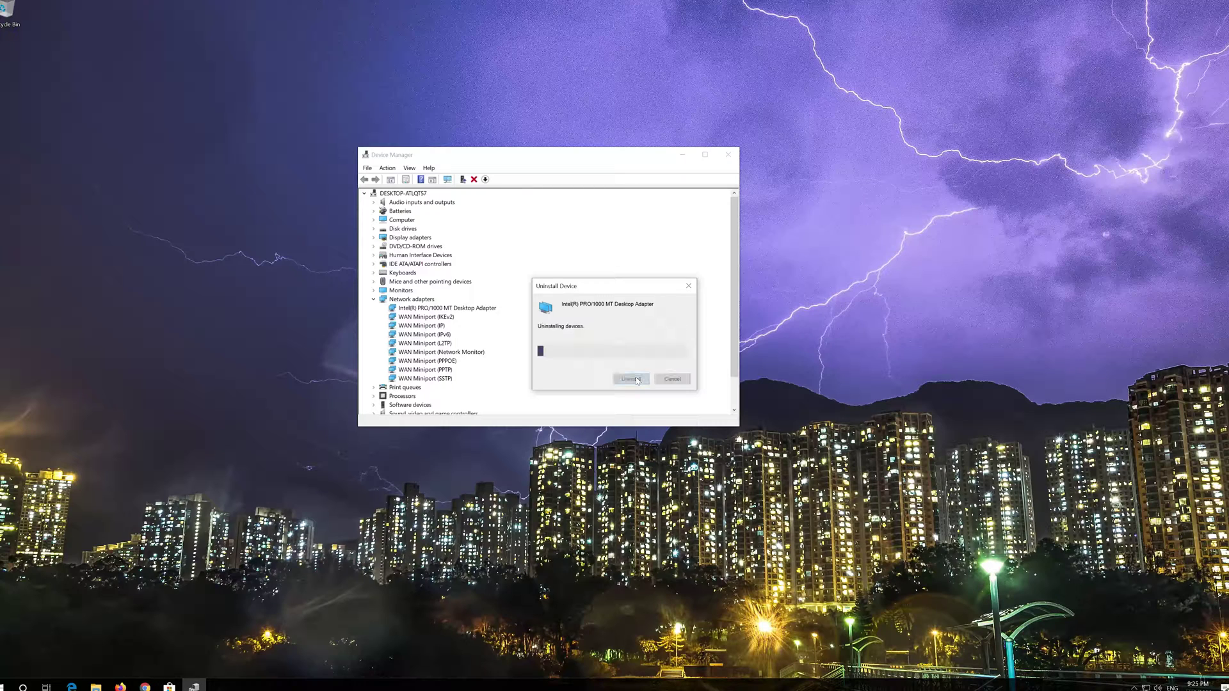